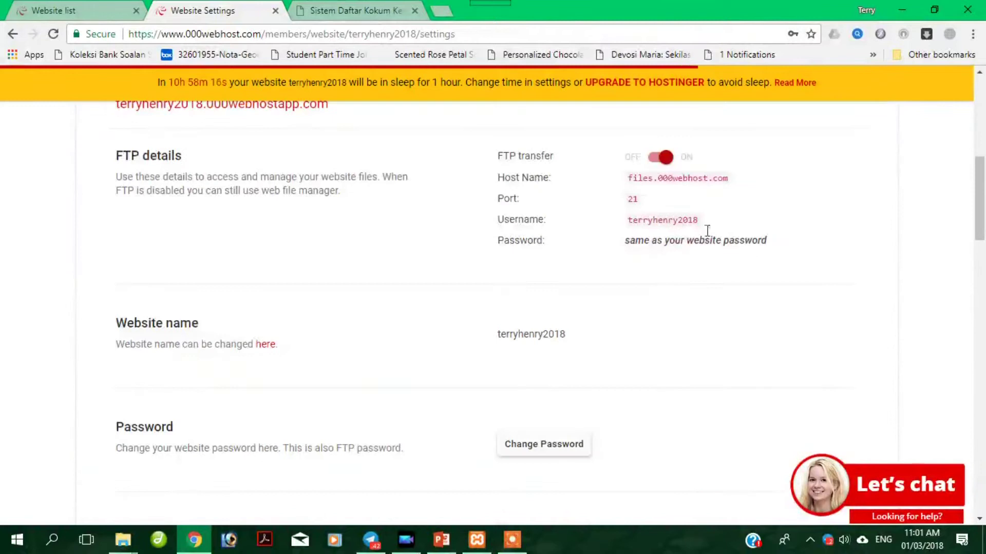
# In a new Chrome tab, go to Google and search for winscp.
pyautogui.scroll(1, 569, 197)
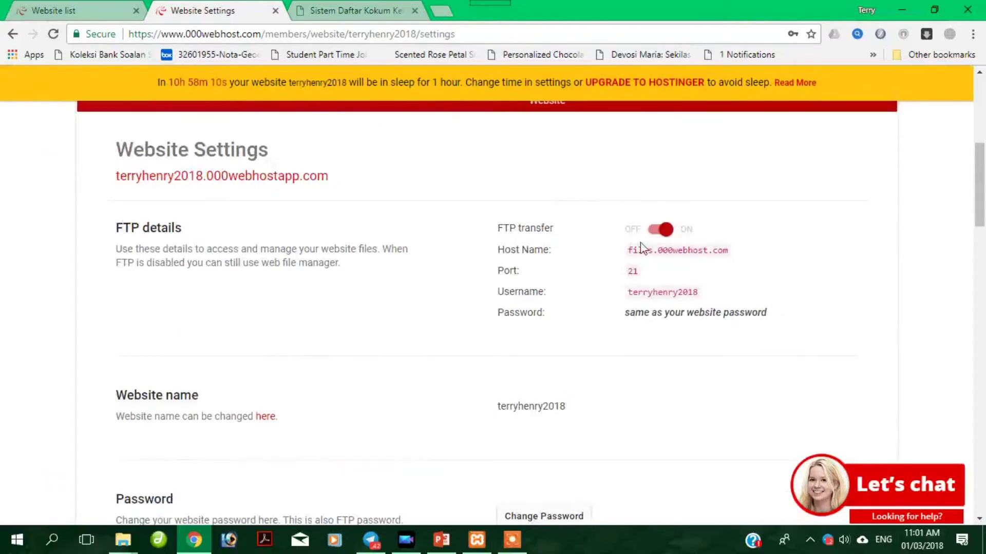
pyautogui.scroll(-7, 282, 235)
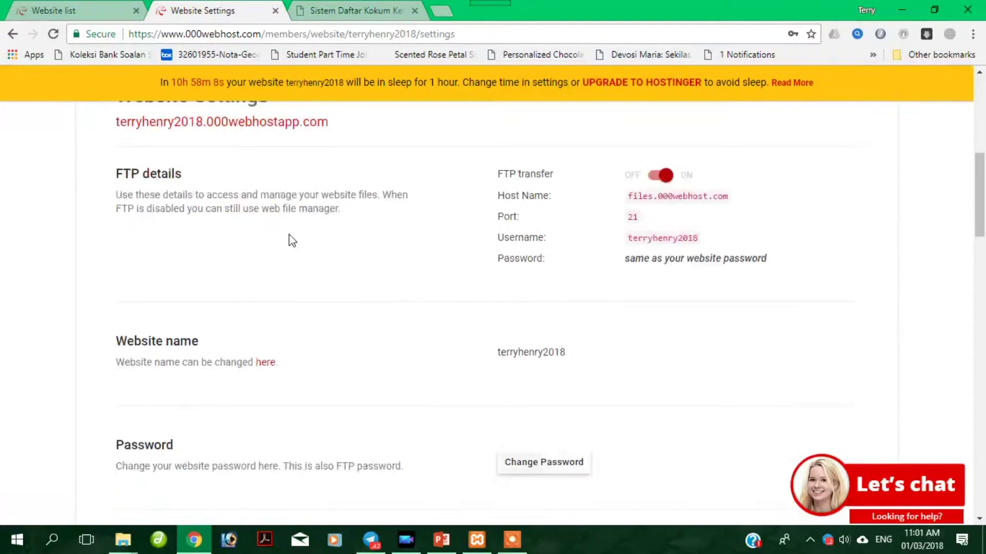
pyautogui.scroll(-5, 299, 242)
pyautogui.scroll(-15, 308, 248)
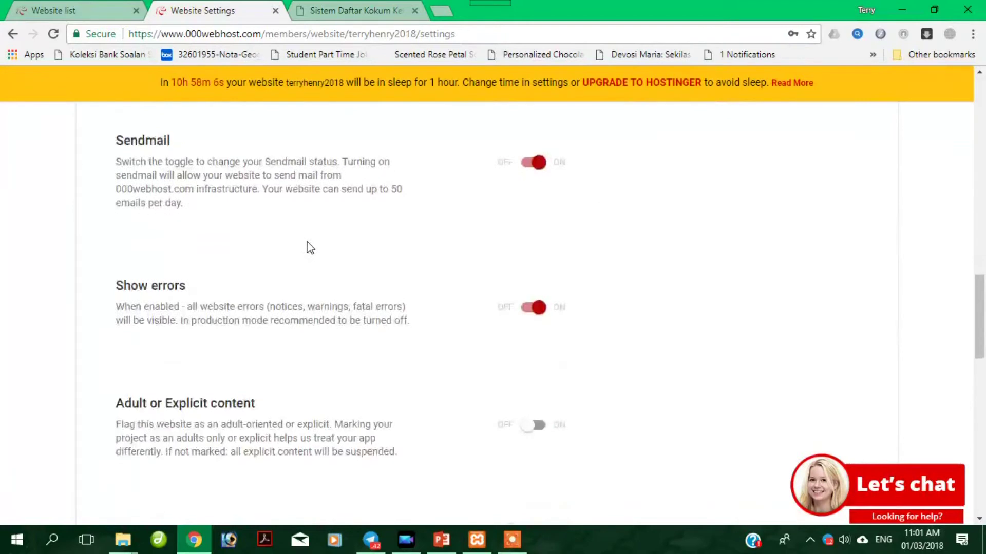
pyautogui.scroll(20, 316, 248)
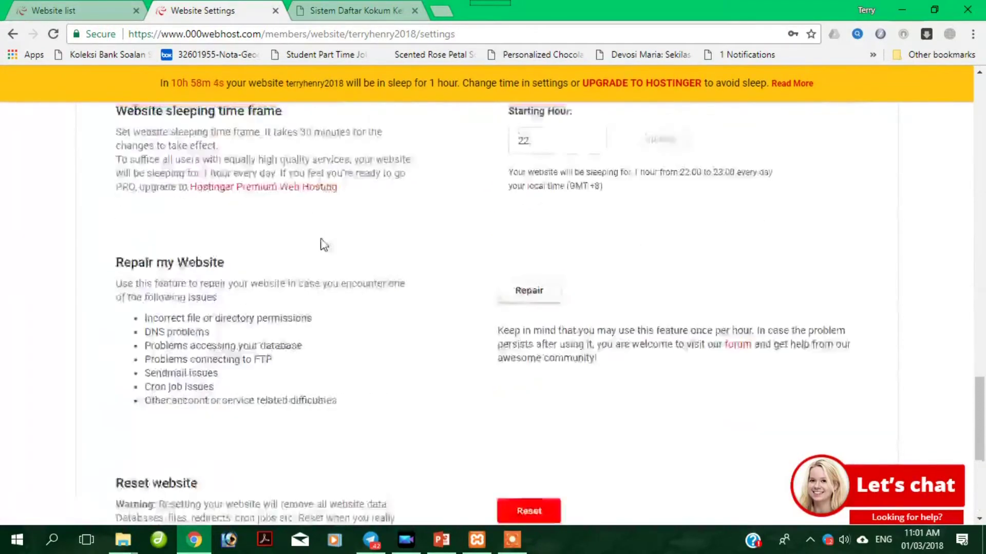
pyautogui.scroll(5, 385, 252)
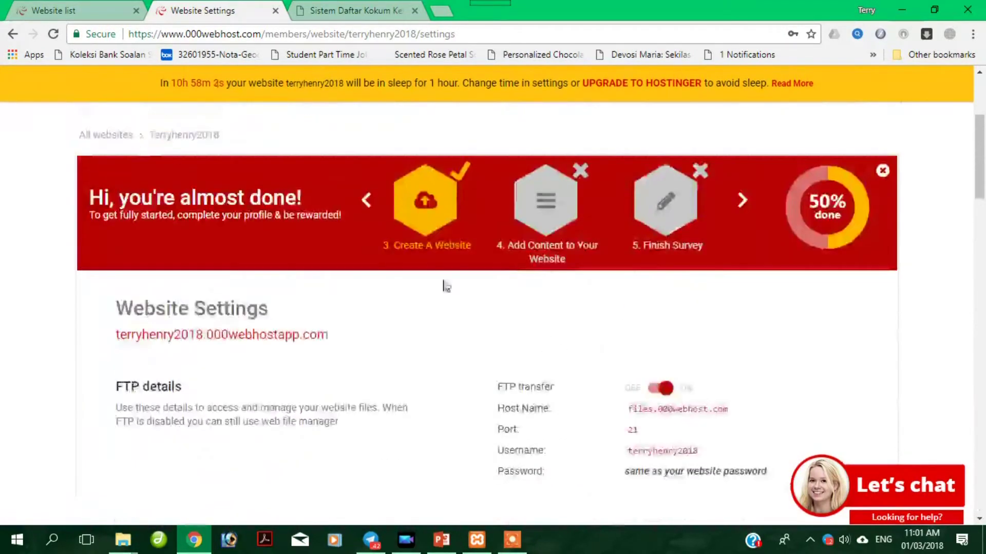
pyautogui.scroll(-1, 442, 284)
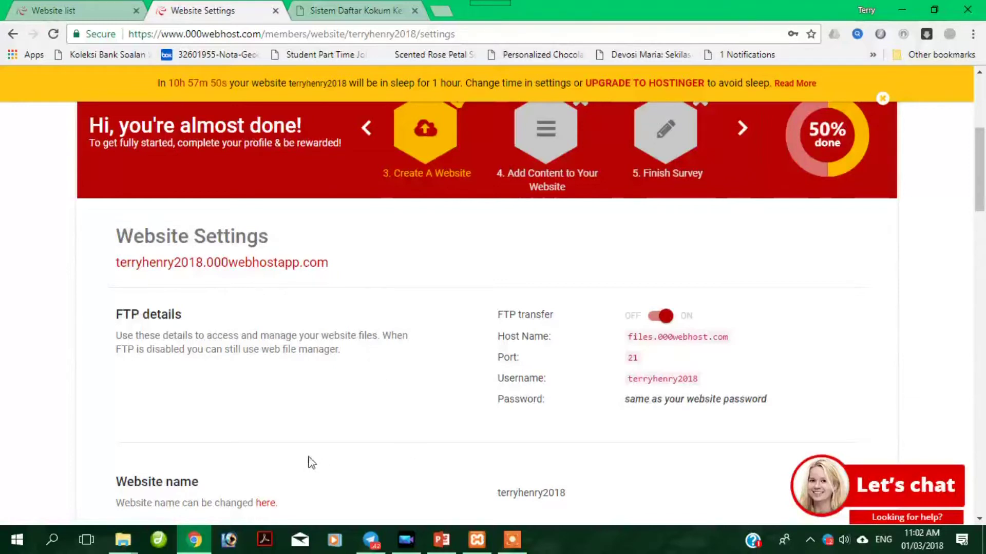
pyautogui.click(442, 11)
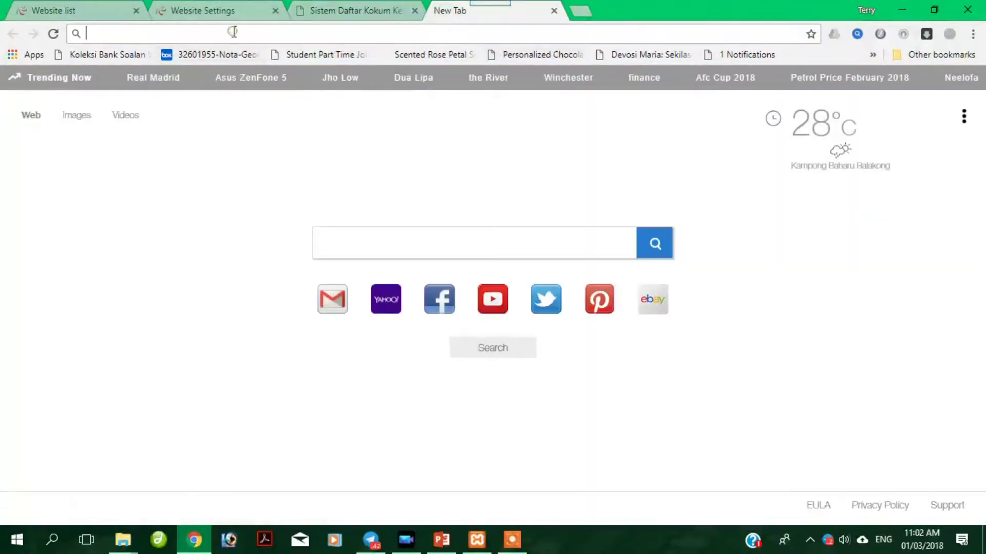
pyautogui.write('google.com')
pyautogui.press('Return')
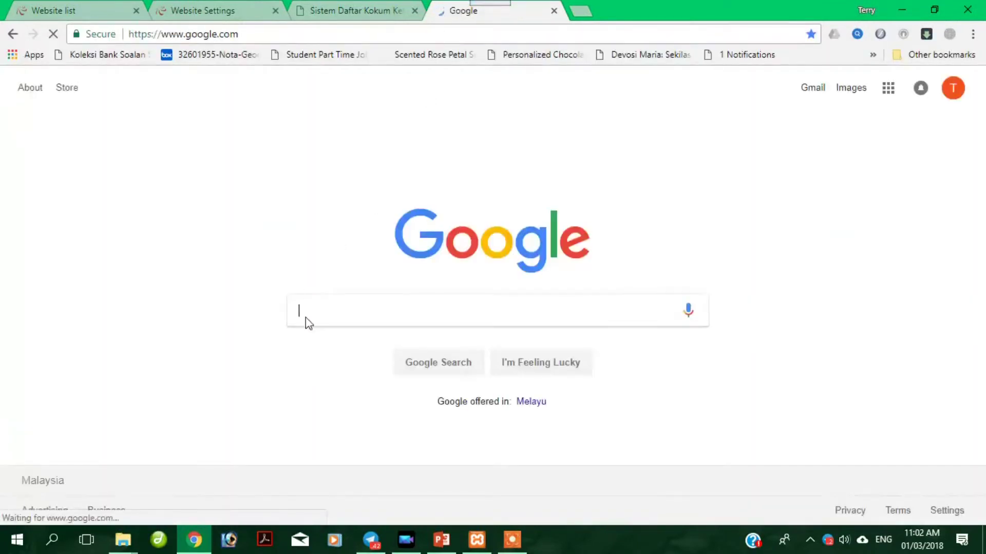
pyautogui.write('wins')
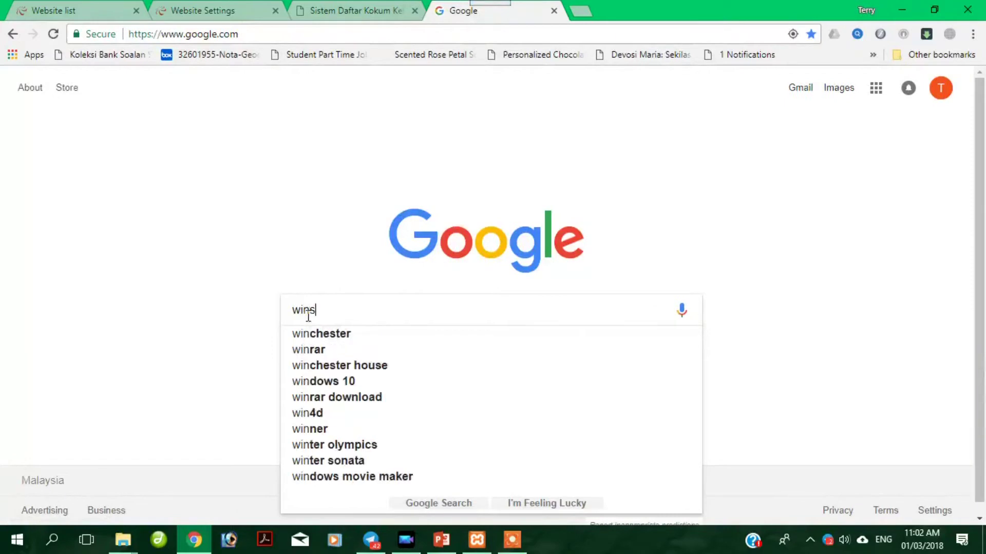
pyautogui.write('cp')
pyautogui.press('Return')
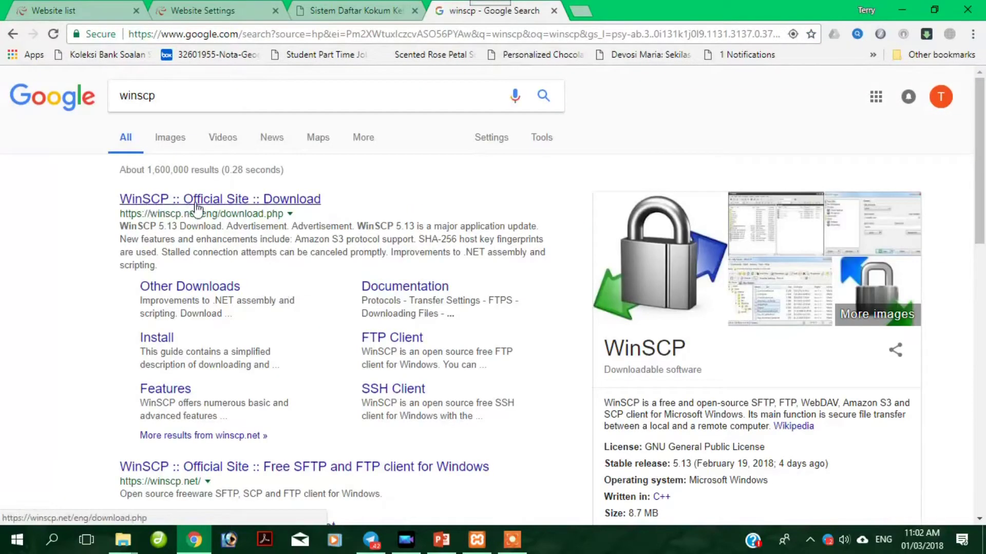
# Open the official WinSCP download page and download WinSCP 5.13.
pyautogui.click(229, 202)
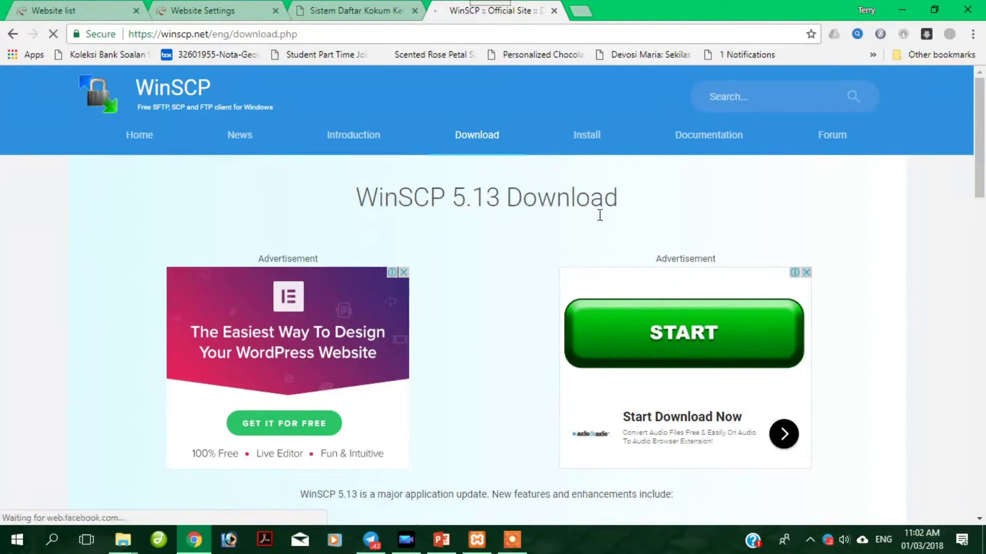
pyautogui.scroll(-4, 600, 221)
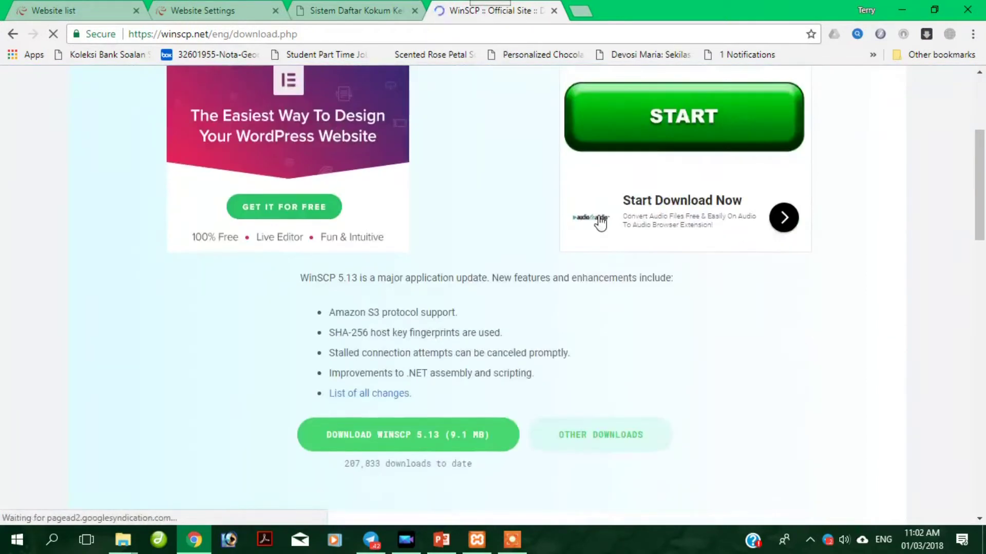
pyautogui.scroll(-1, 513, 277)
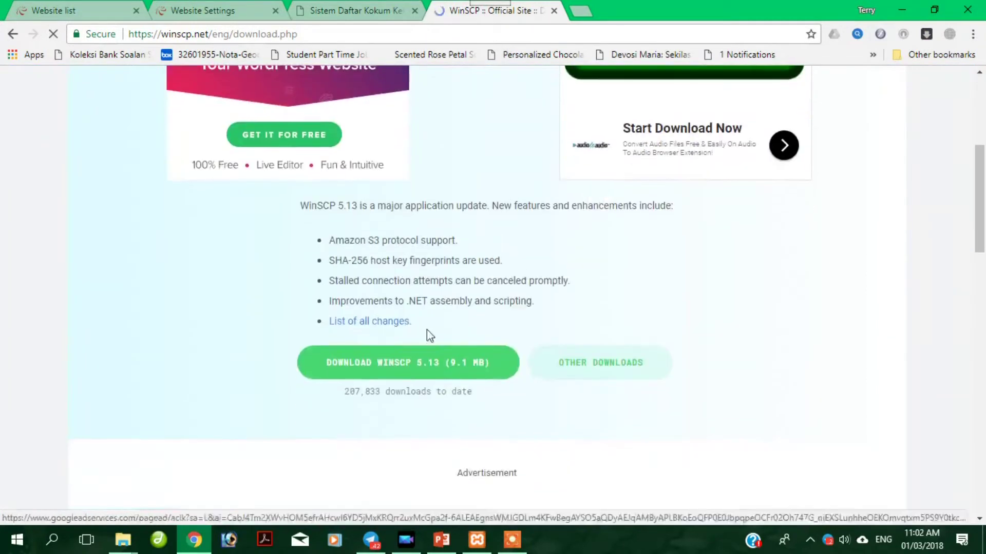
pyautogui.click(475, 374)
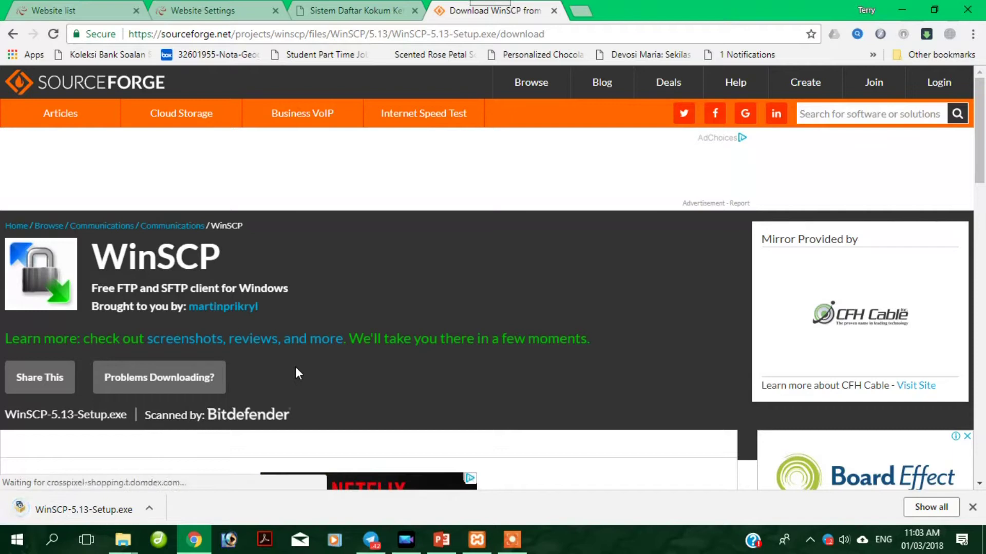
# Open the options menu of the finished WinSCP-5.13-Setup.exe download.
pyautogui.click(149, 509)
# Show WinSCP-5.13-Setup in the Downloads folder and run the installer.
pyautogui.click(178, 462)
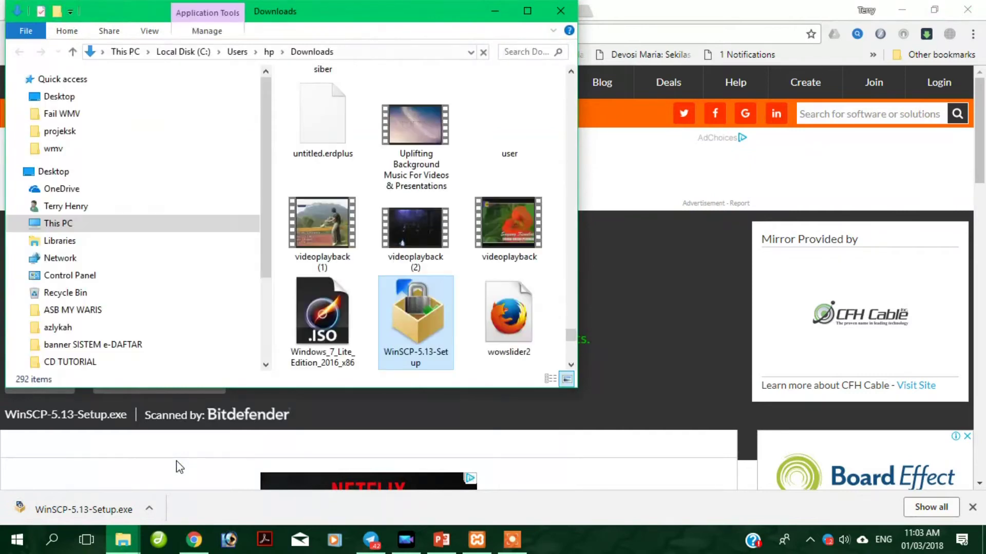
pyautogui.rightClick(436, 319)
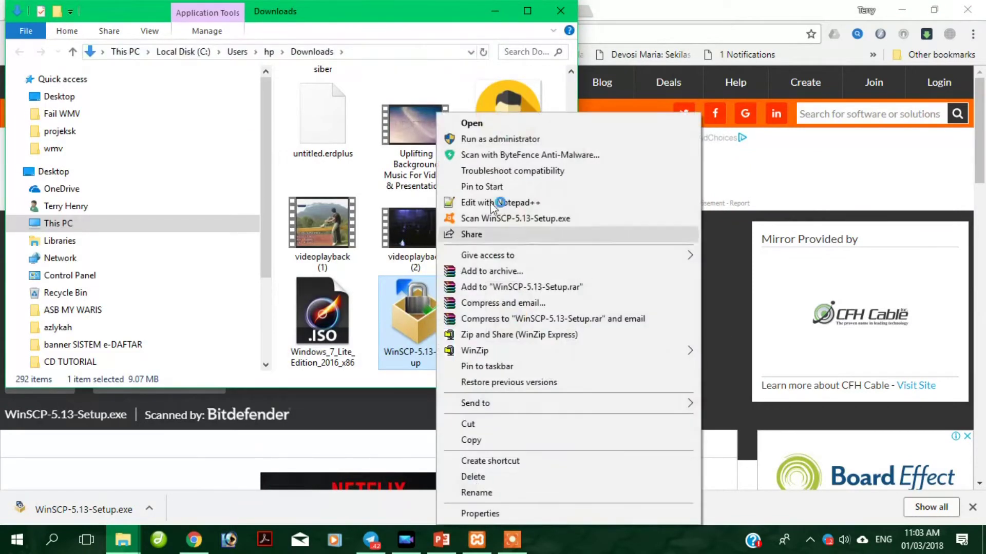
pyautogui.doubleClick(416, 331)
# Finish installing WinSCP, launch it, and start a blank new site.
pyautogui.rightClick(416, 331)
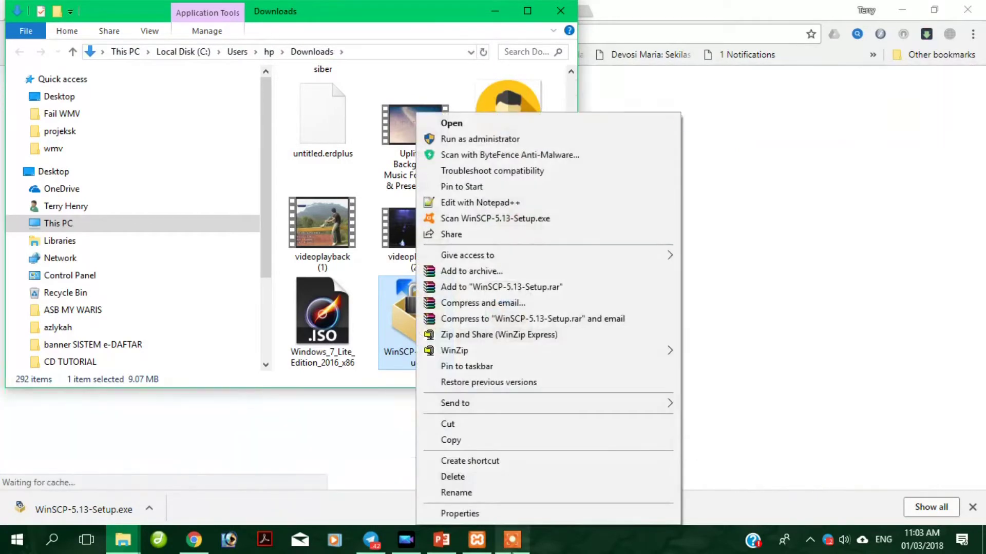
pyautogui.click(512, 540)
pyautogui.click(523, 517)
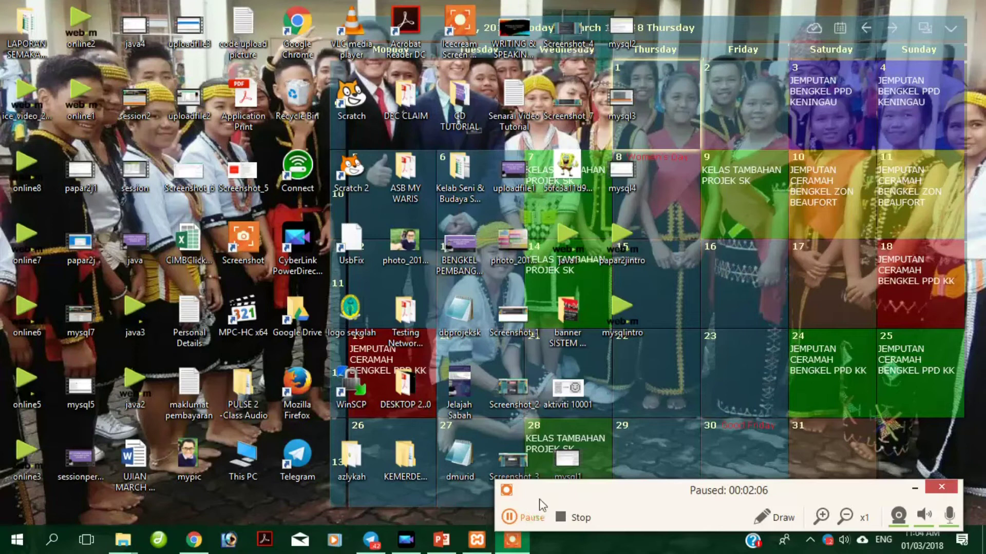
pyautogui.click(528, 517)
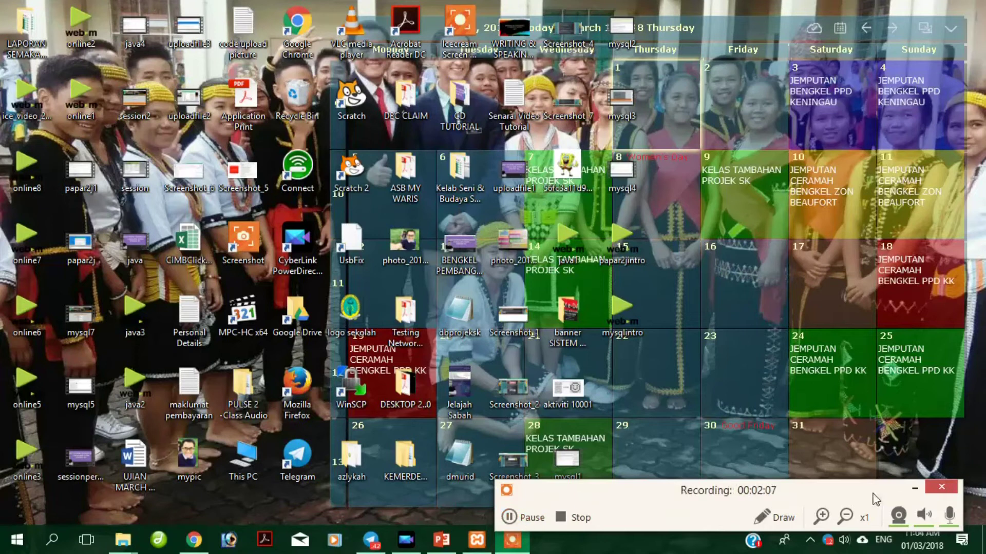
pyautogui.click(914, 489)
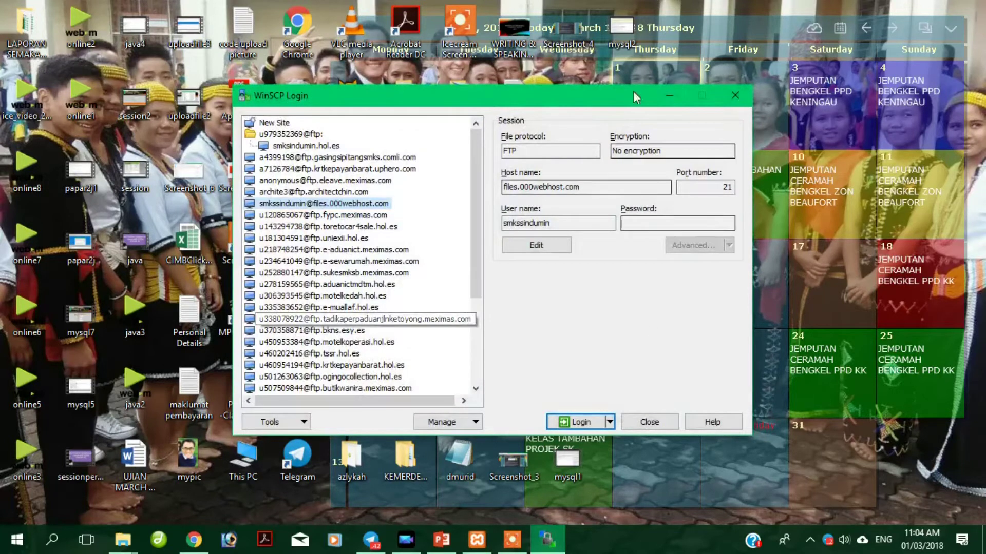
pyautogui.click(271, 123)
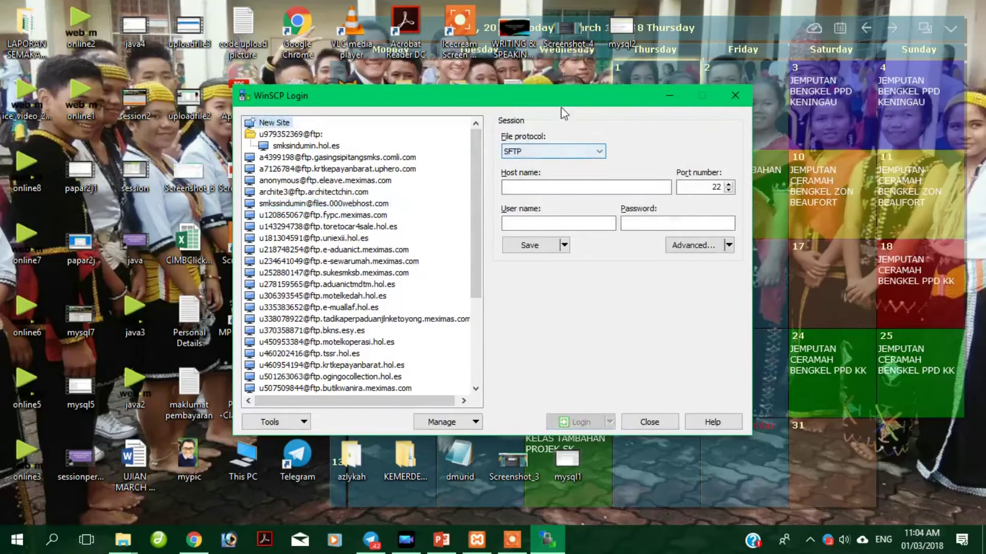
# Set the protocol to FTP and paste host name files.000webhost.com from the 000webhost settings.
pyautogui.click(560, 123)
pyautogui.click(524, 156)
pyautogui.click(529, 158)
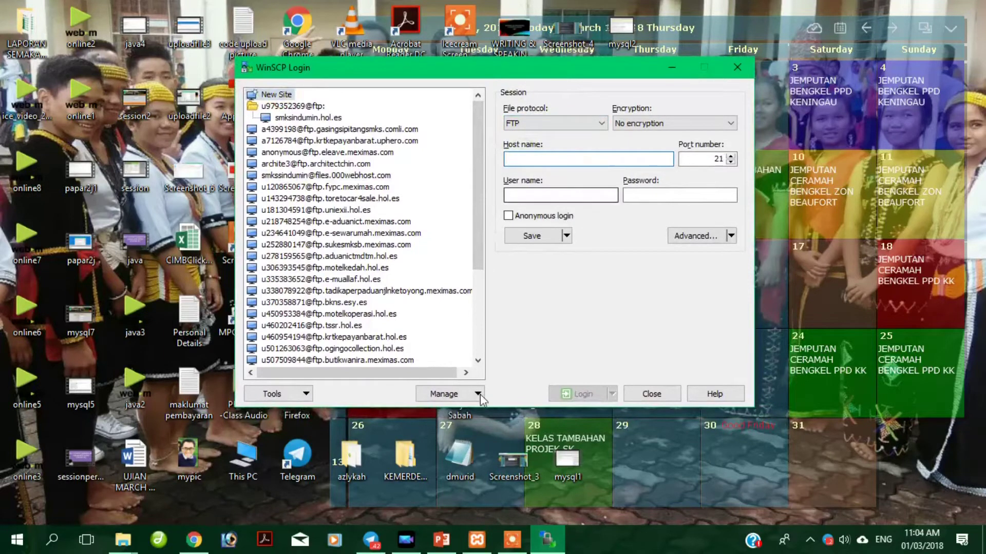
pyautogui.click(194, 539)
pyautogui.click(352, 10)
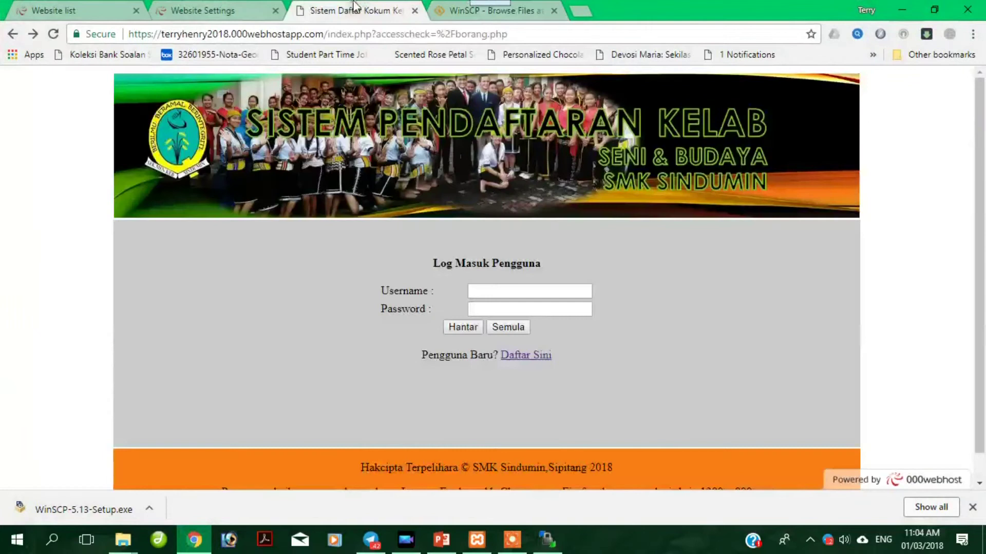
pyautogui.click(263, 12)
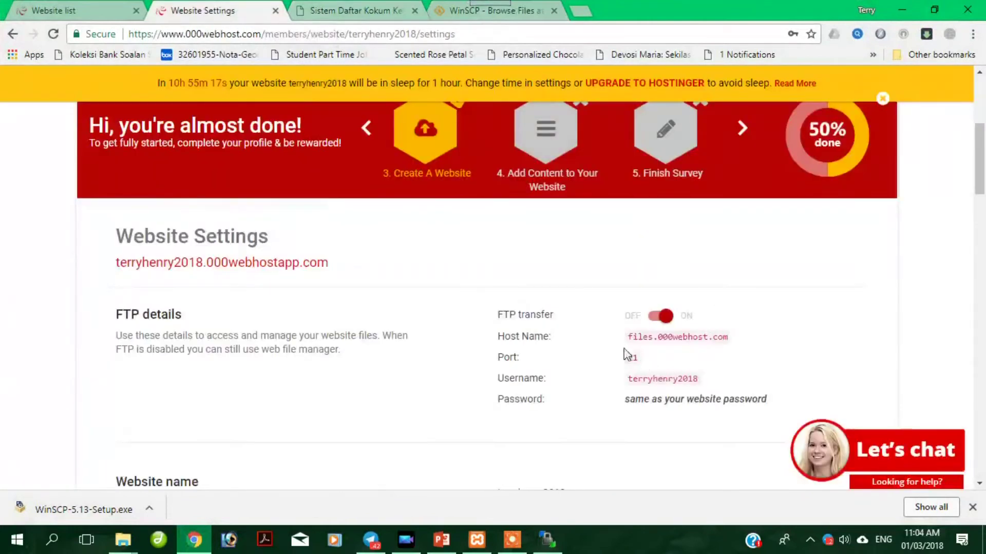
pyautogui.moveTo(627, 339); pyautogui.dragTo(728, 340)
pyautogui.hotkey('ctrl', 'c')
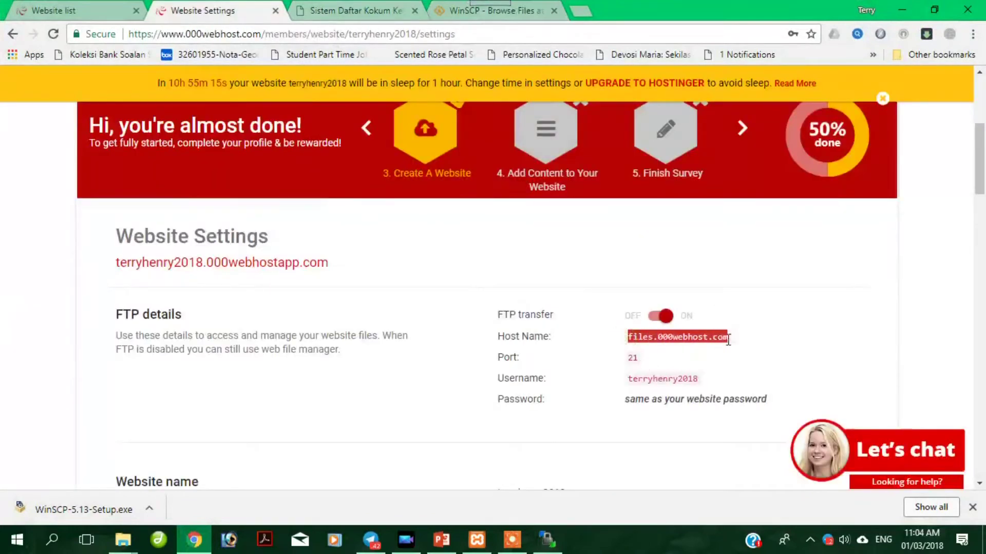
pyautogui.rightClick(711, 339)
pyautogui.click(728, 345)
pyautogui.click(544, 544)
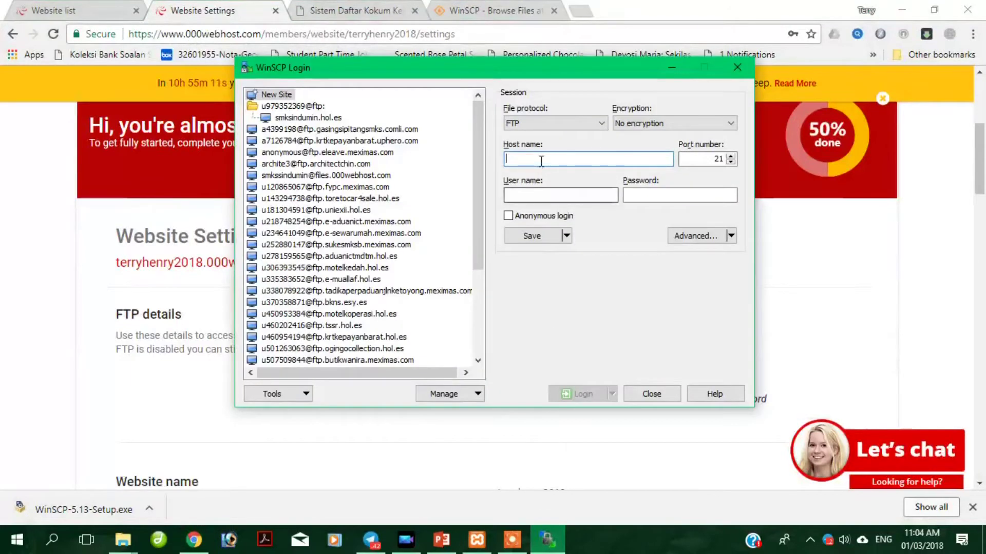
pyautogui.rightClick(542, 160)
pyautogui.click(575, 222)
# Paste the FTP username copied from 000webhost and enter the account password.
pyautogui.click(559, 196)
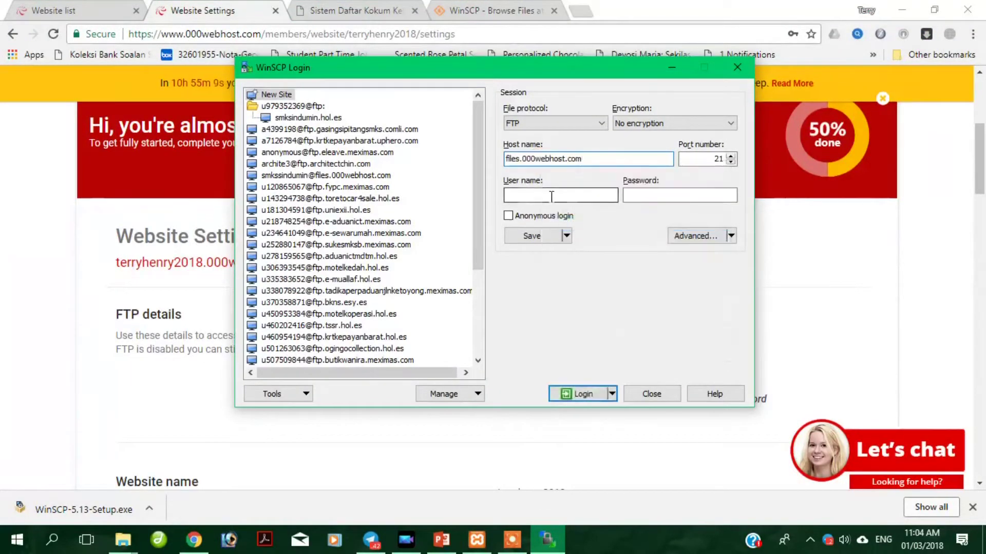
pyautogui.click(194, 540)
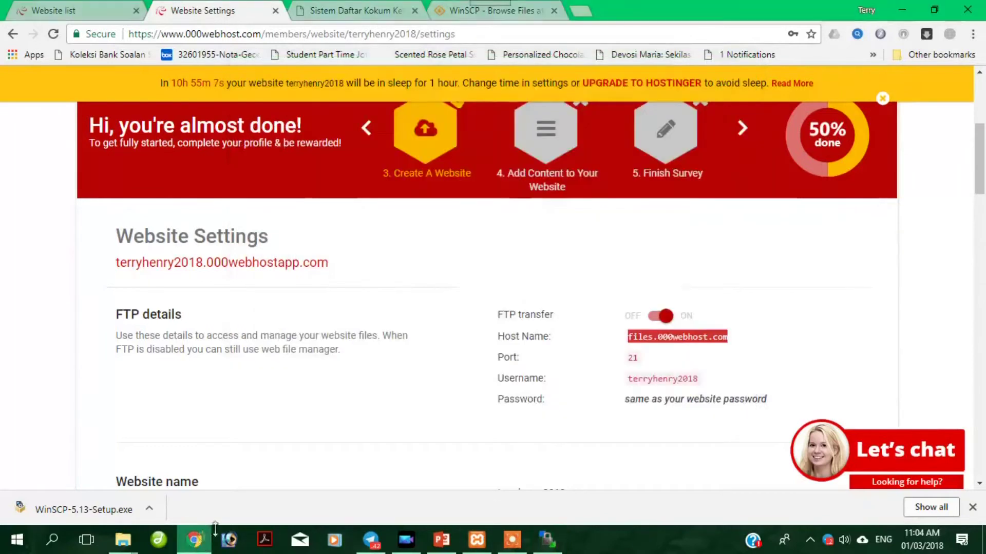
pyautogui.moveTo(630, 383); pyautogui.dragTo(690, 379)
pyautogui.rightClick(684, 372)
pyautogui.click(706, 382)
pyautogui.click(547, 539)
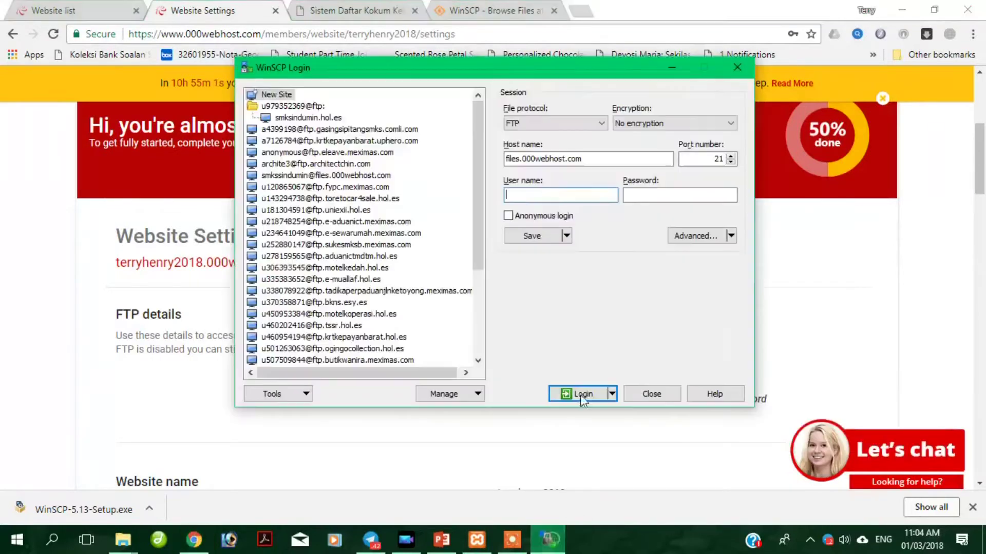
pyautogui.rightClick(544, 194)
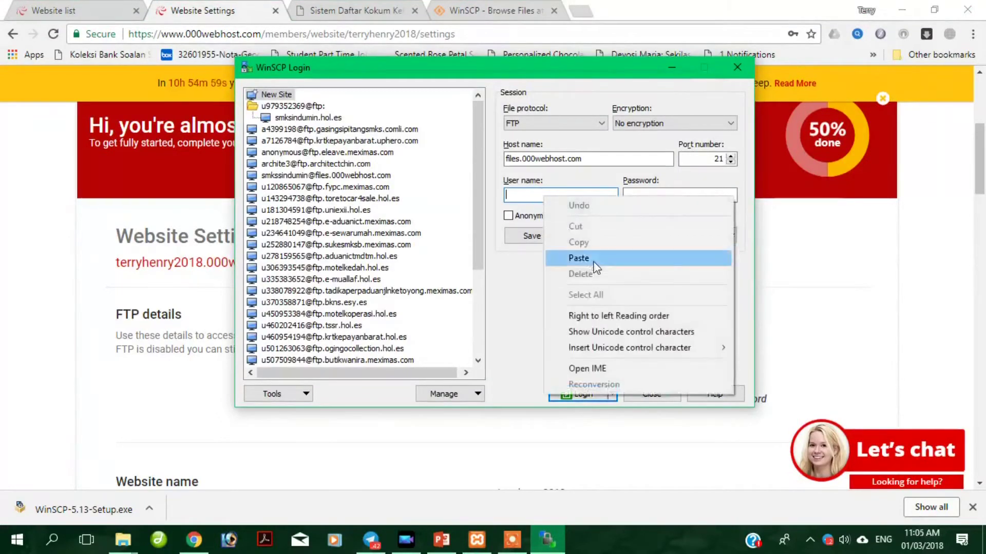
pyautogui.click(579, 258)
pyautogui.click(658, 194)
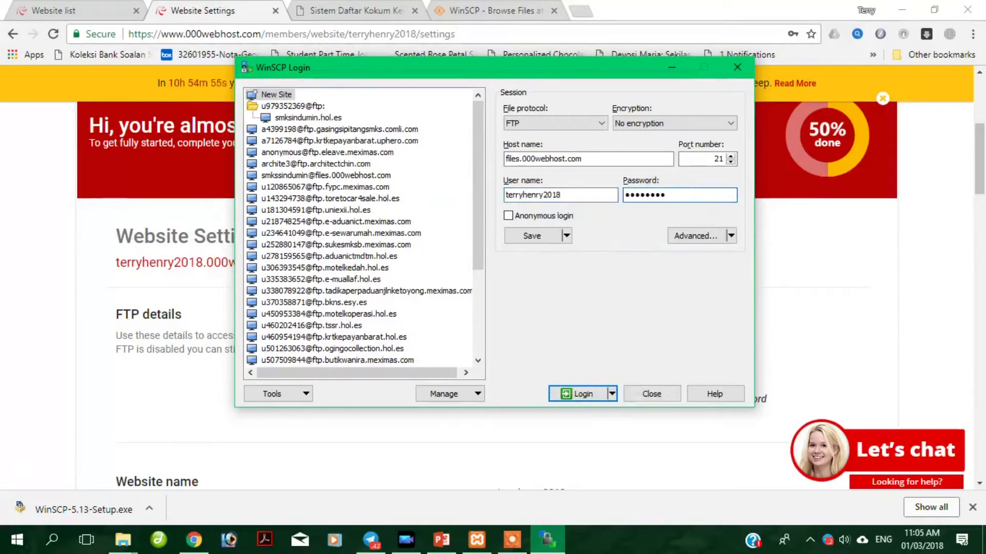
# Log in to files.000webhost.com, re-entering the account password when prompted.
pyautogui.click(583, 393)
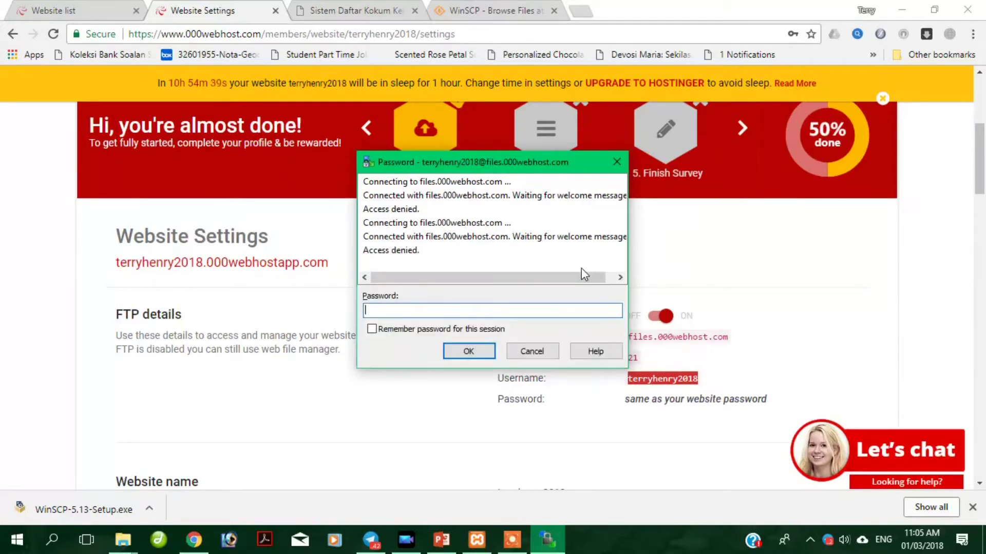
pyautogui.write('****')
pyautogui.click(468, 351)
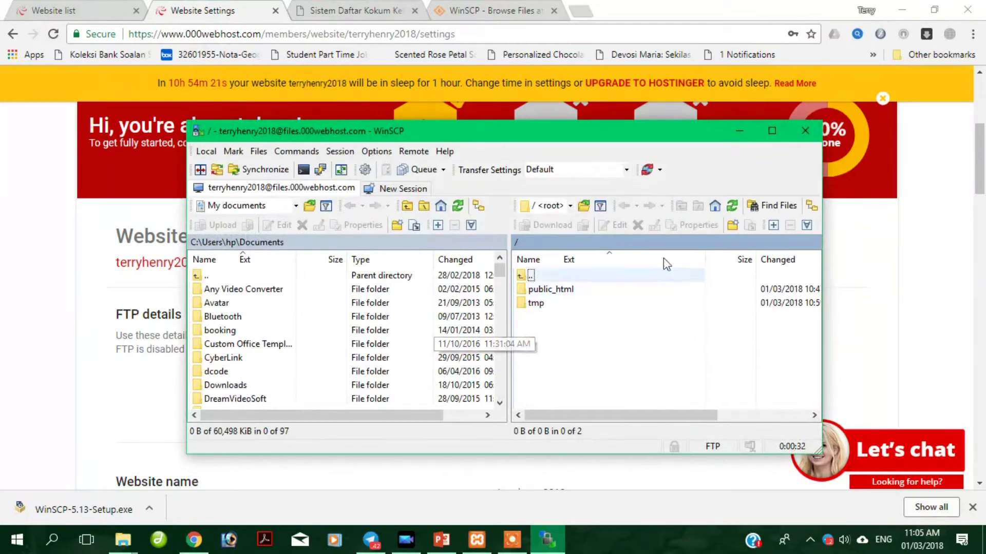
# Maximize WinSCP, open public_html on the server, and browse files like borang.php and index.php.
pyautogui.click(772, 131)
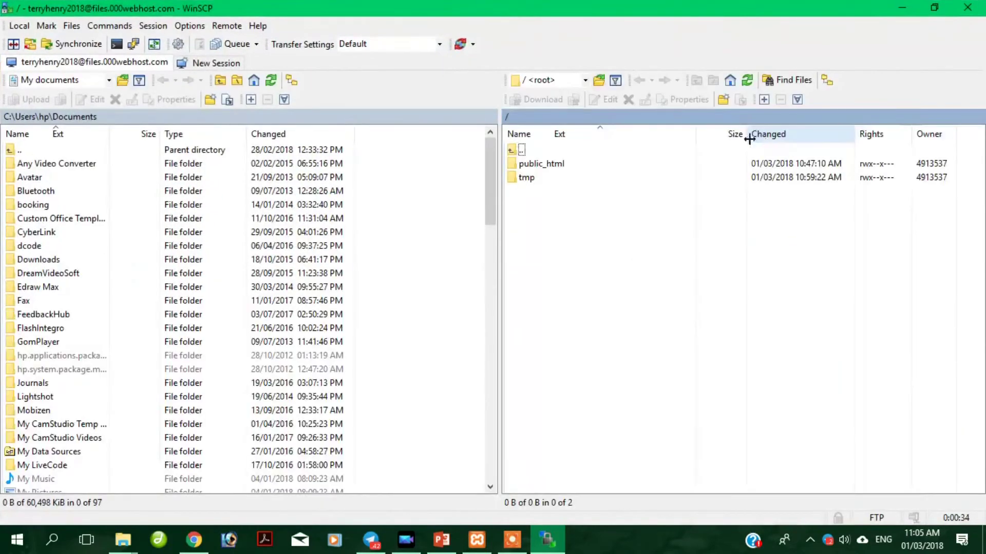
pyautogui.click(550, 166)
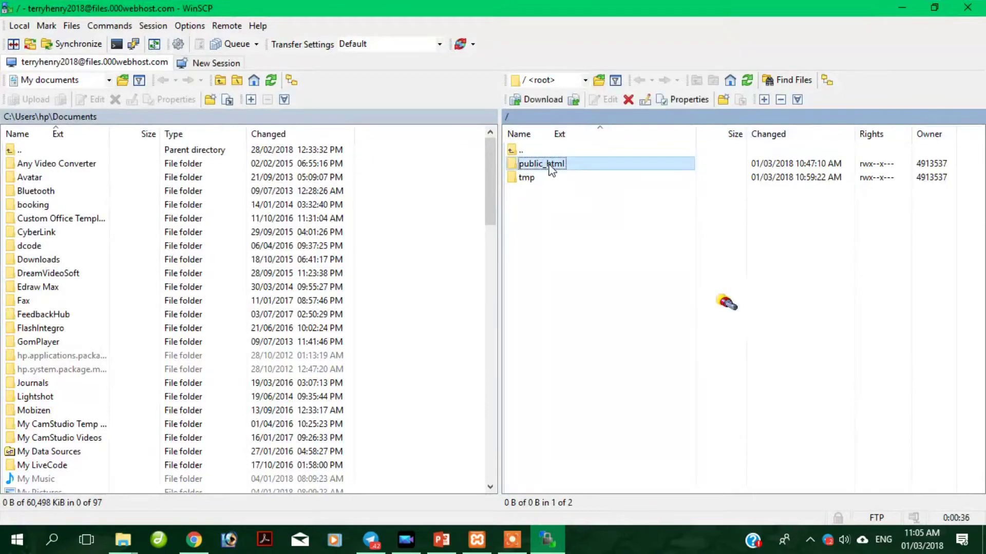
pyautogui.doubleClick(550, 164)
pyautogui.scroll(-2, 553, 303)
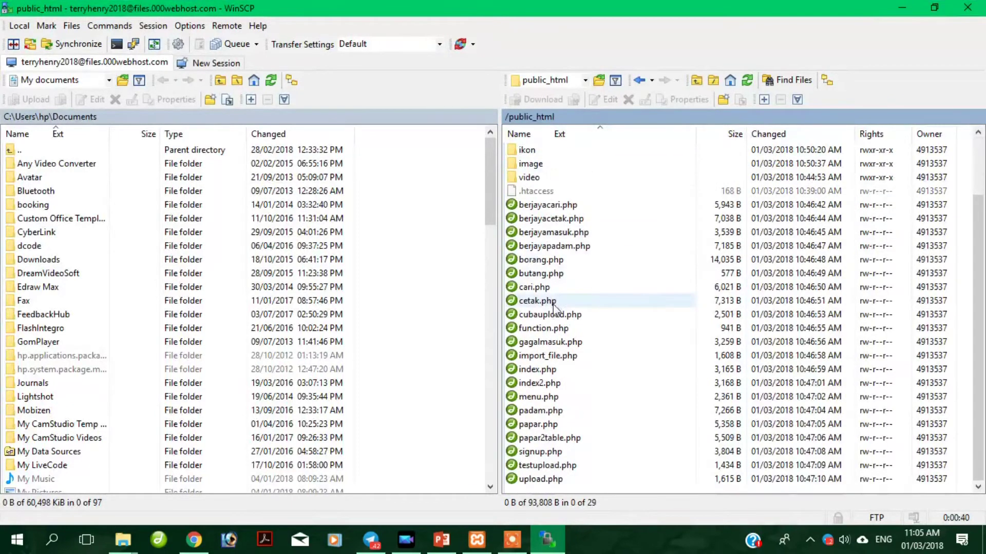
pyautogui.moveTo(492, 189); pyautogui.dragTo(488, 250)
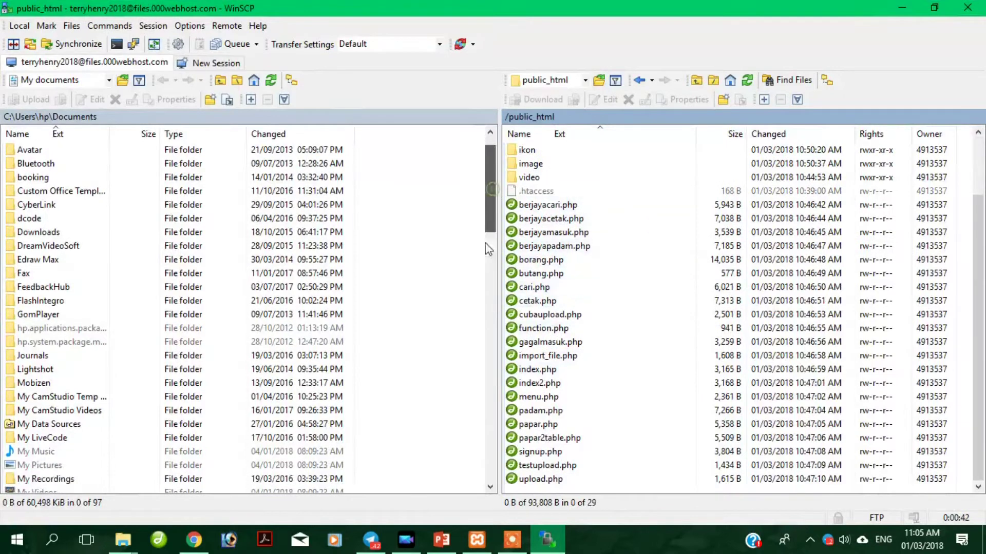
pyautogui.scroll(-2, 484, 298)
pyautogui.scroll(-3, 482, 245)
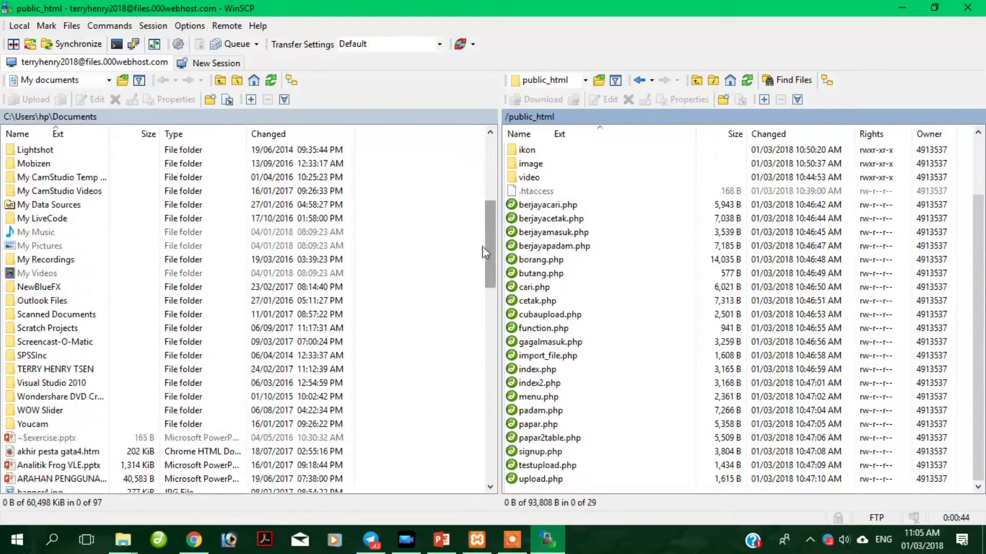
pyautogui.click(549, 262)
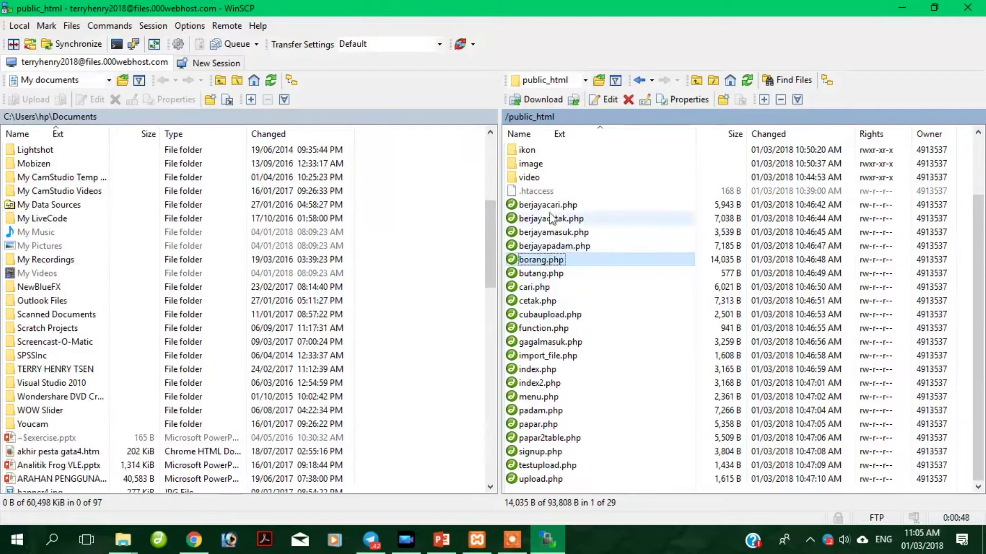
pyautogui.click(539, 371)
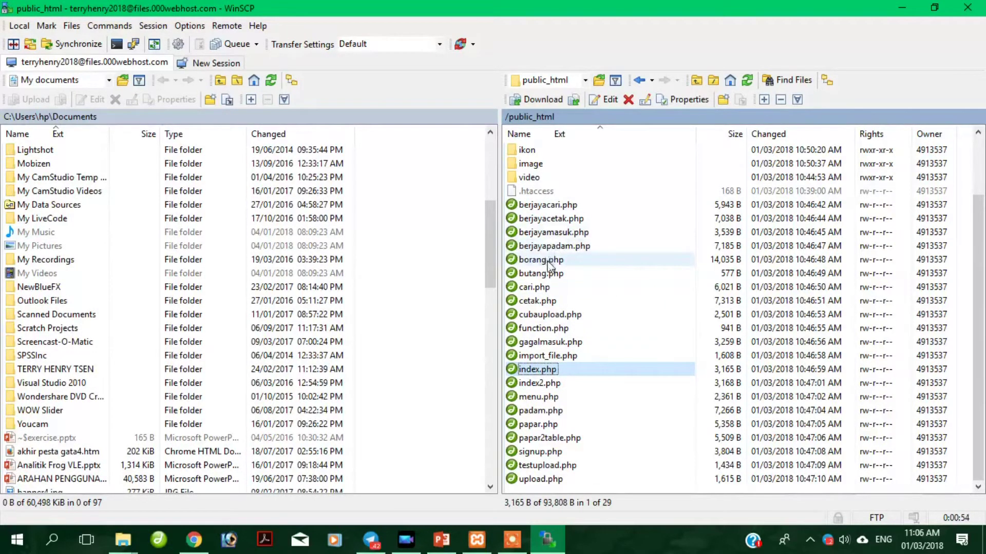
# View berjayamasuk.php's source briefly, then open it for editing in Dreamweaver.
pyautogui.click(556, 236)
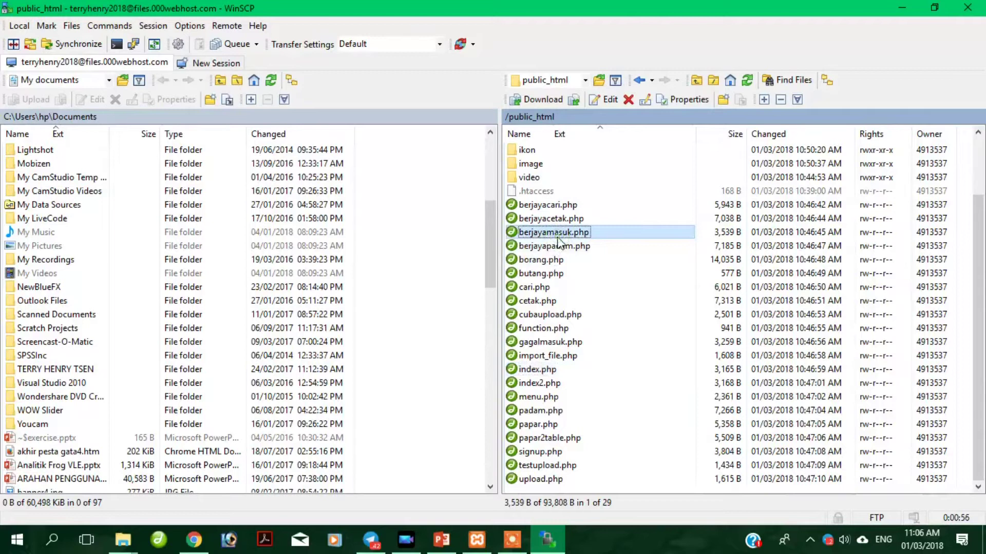
pyautogui.doubleClick(558, 235)
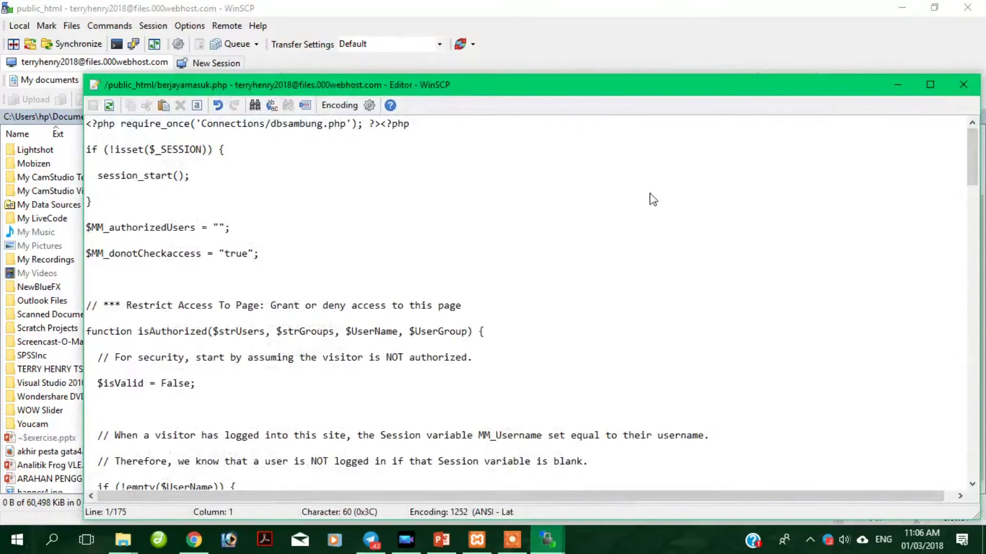
pyautogui.click(963, 84)
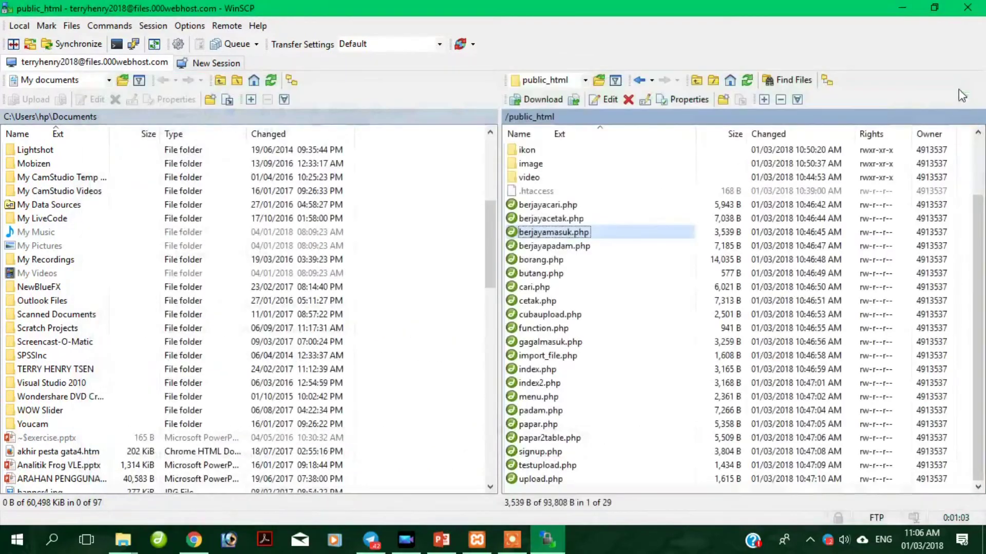
pyautogui.rightClick(540, 234)
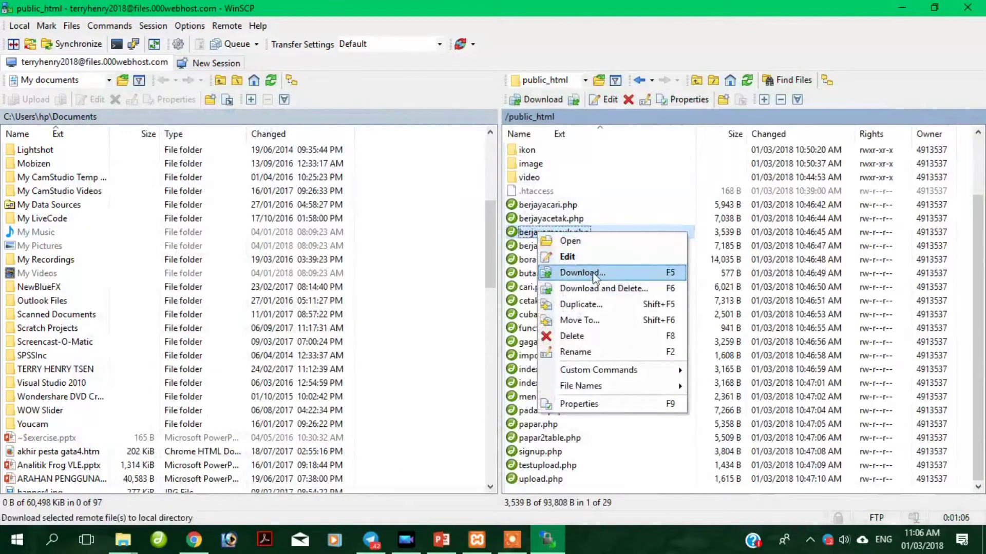
pyautogui.click(594, 251)
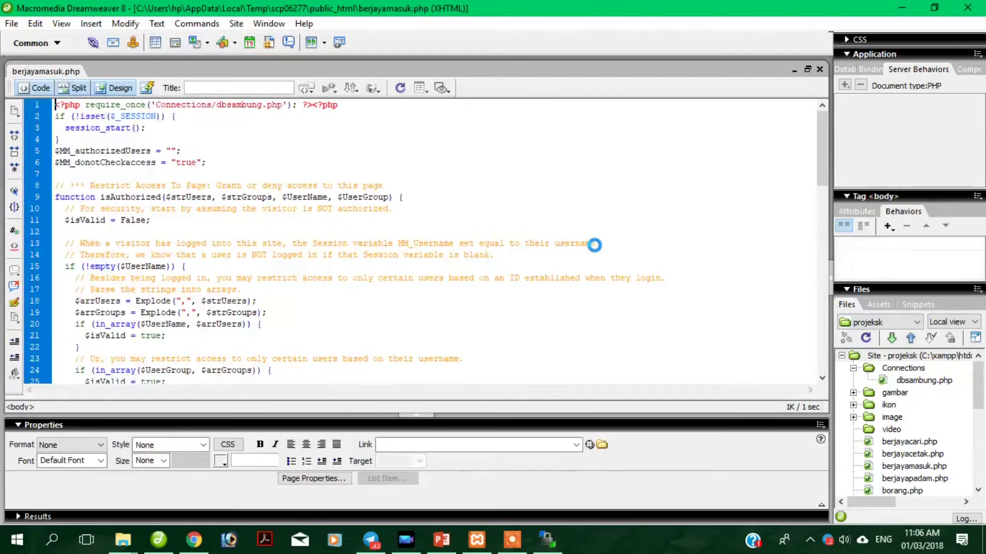
# Show berjayamasuk.php in Design view with the cursor after {paparnama.namapenuh}.
pyautogui.click(119, 87)
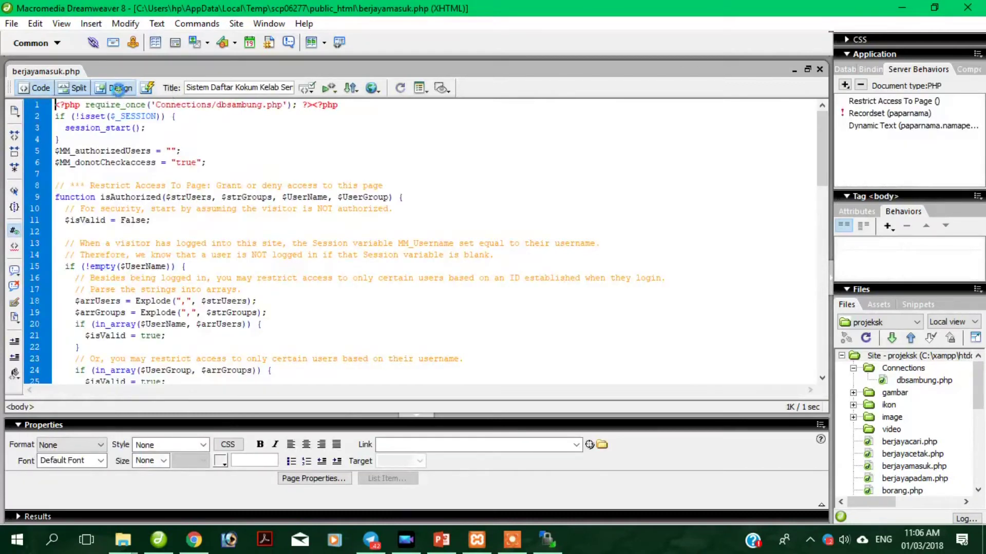
pyautogui.scroll(-3, 276, 171)
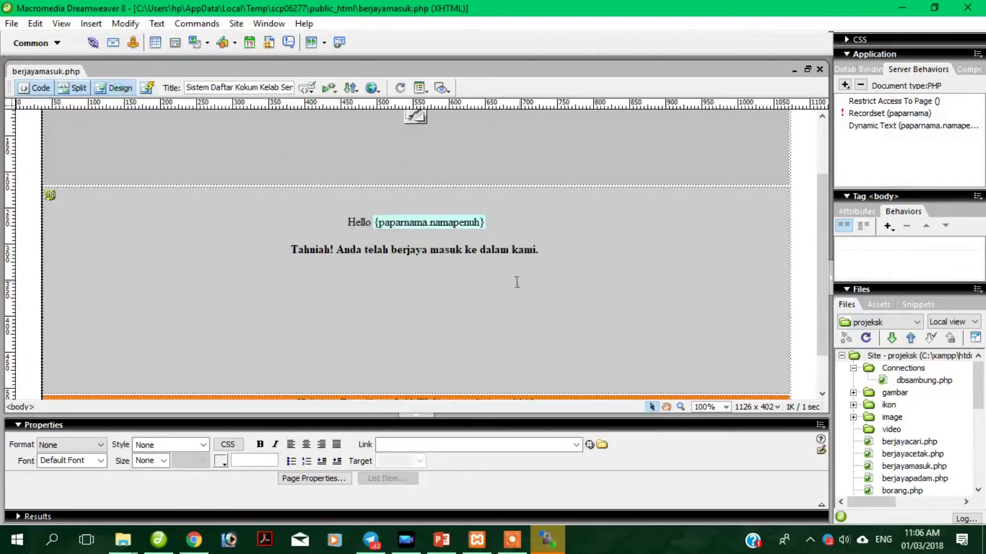
pyautogui.click(375, 221)
pyautogui.click(515, 224)
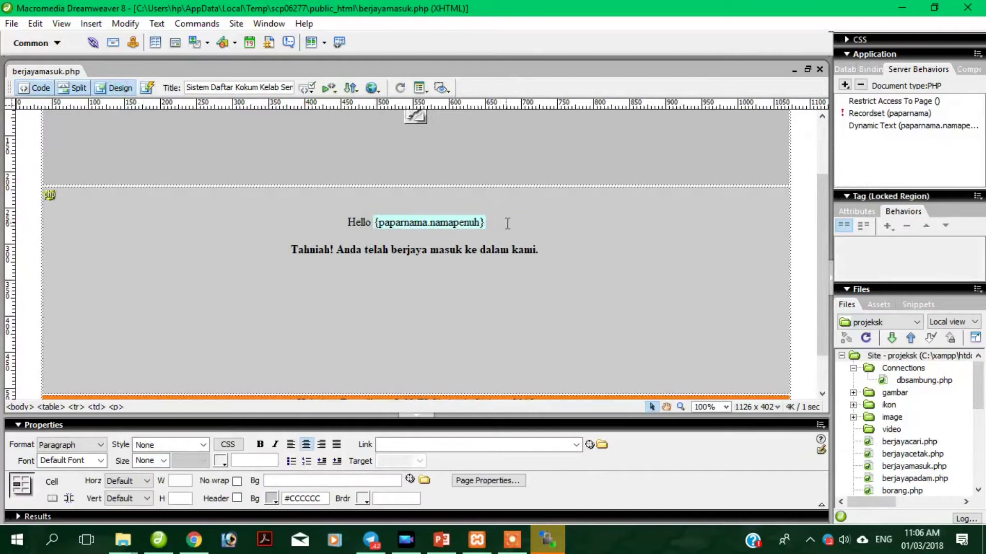
# Insert the user icon image from the ikon folder, skipping the accessibility attributes.
pyautogui.click(91, 24)
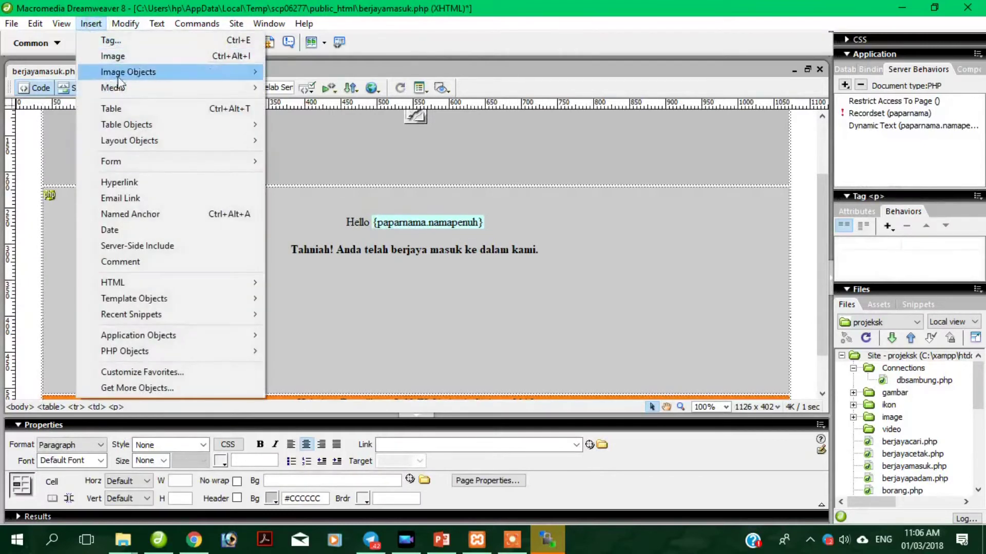
pyautogui.click(131, 58)
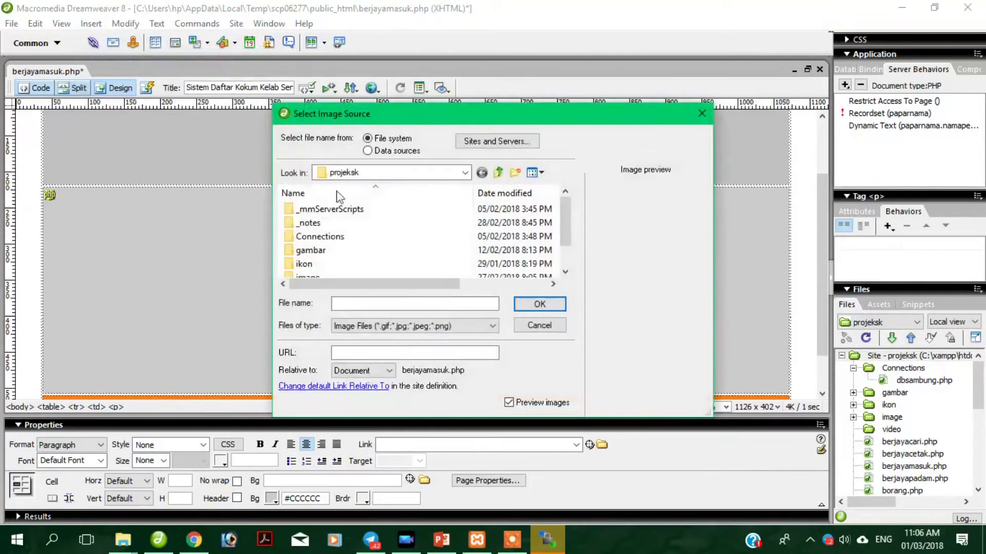
pyautogui.doubleClick(311, 250)
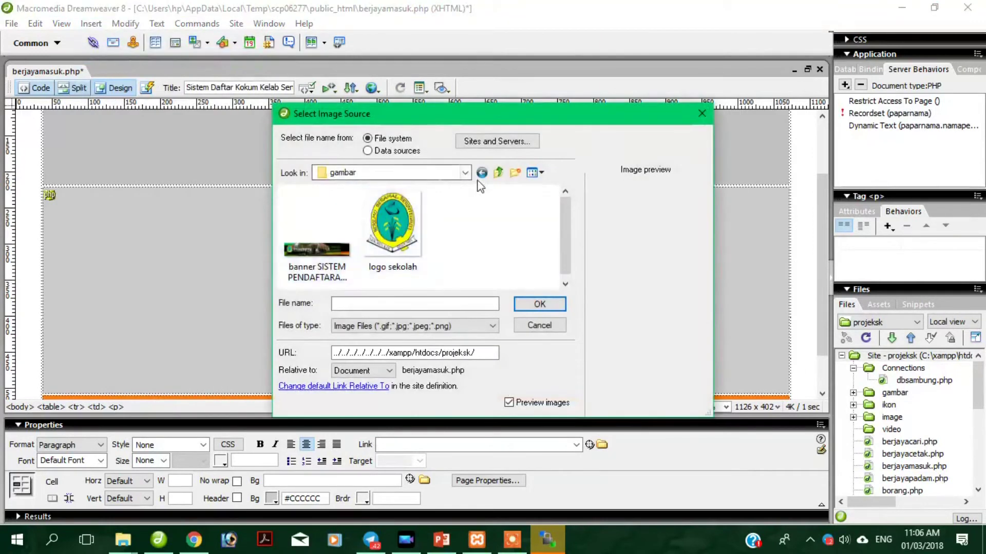
pyautogui.click(497, 173)
pyautogui.doubleClick(332, 263)
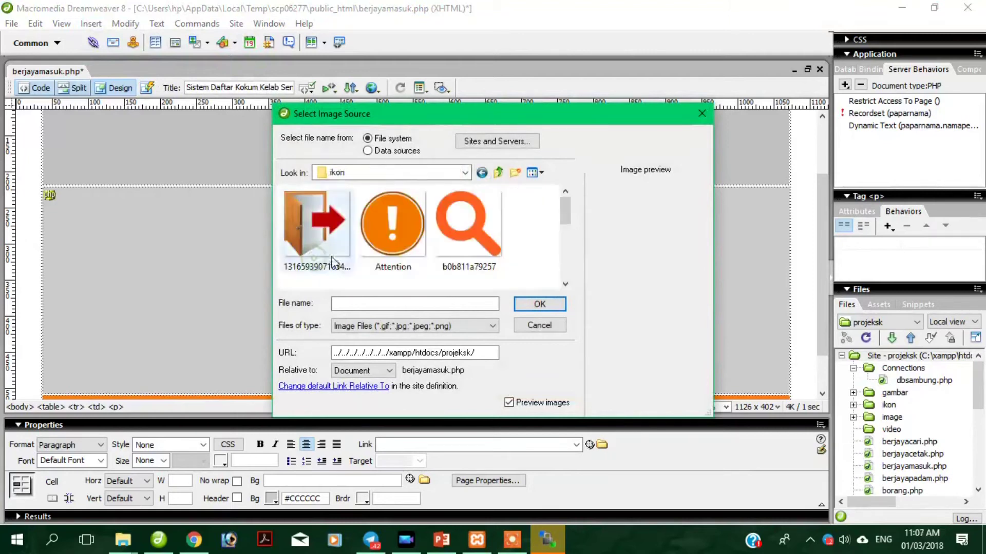
pyautogui.moveTo(565, 212); pyautogui.dragTo(556, 257)
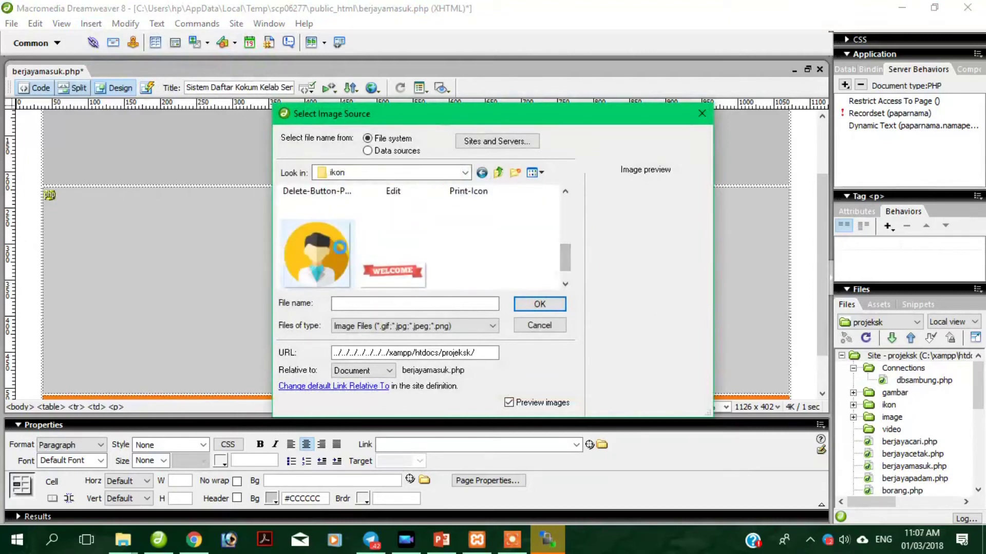
pyautogui.click(339, 247)
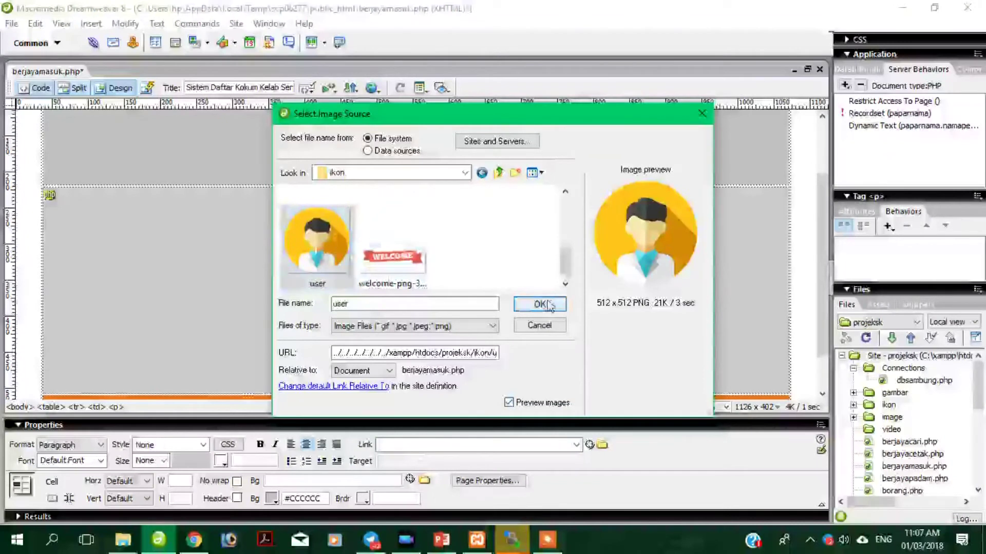
pyautogui.click(549, 305)
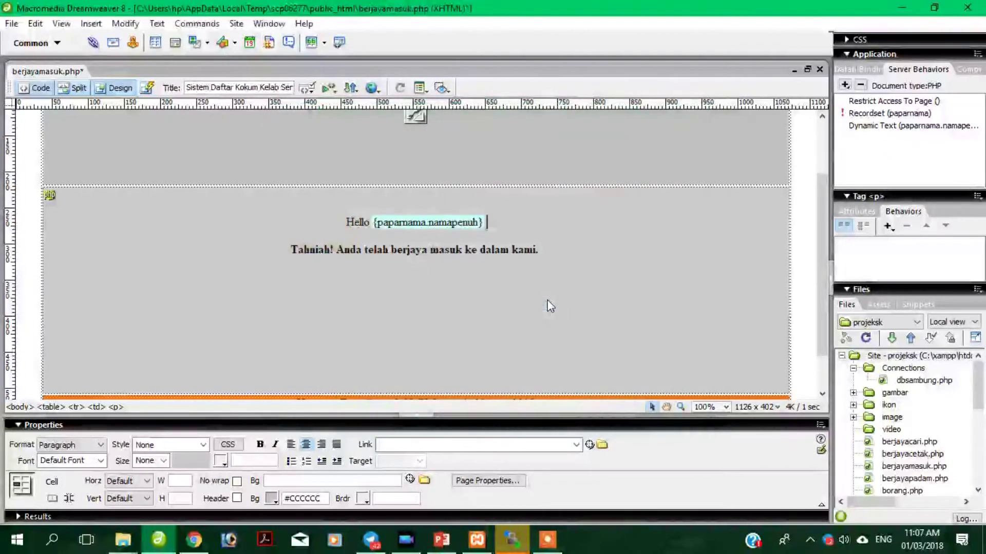
pyautogui.click(634, 241)
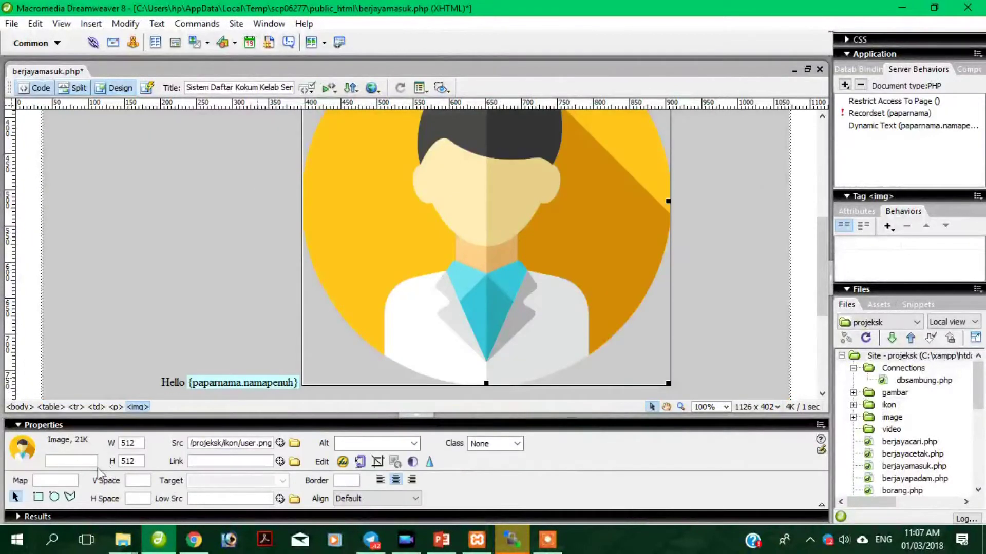
# Resize the user icon from 512 to 25 × 25 pixels.
pyautogui.moveTo(141, 442); pyautogui.dragTo(99, 446)
pyautogui.write('25')
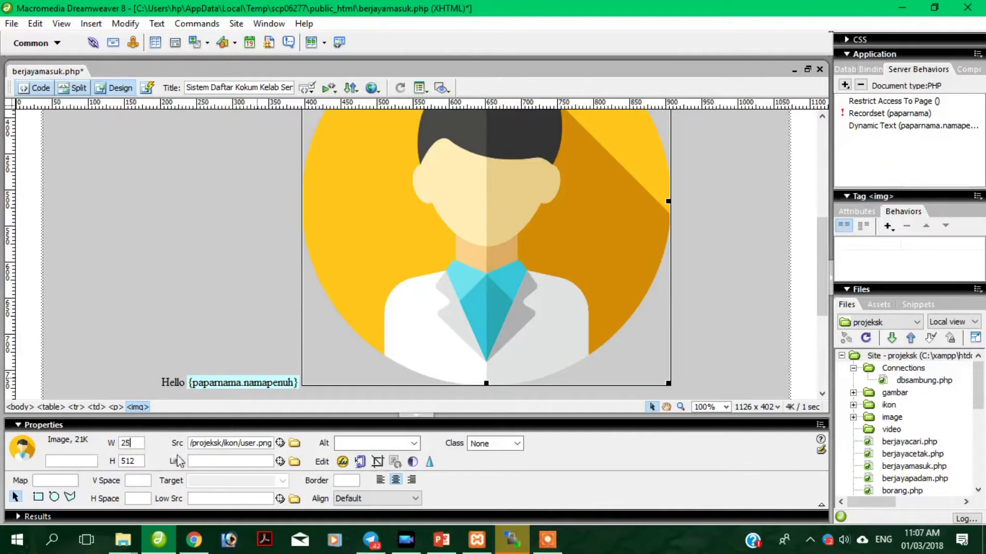
pyautogui.press('Tab')
pyautogui.write('25')
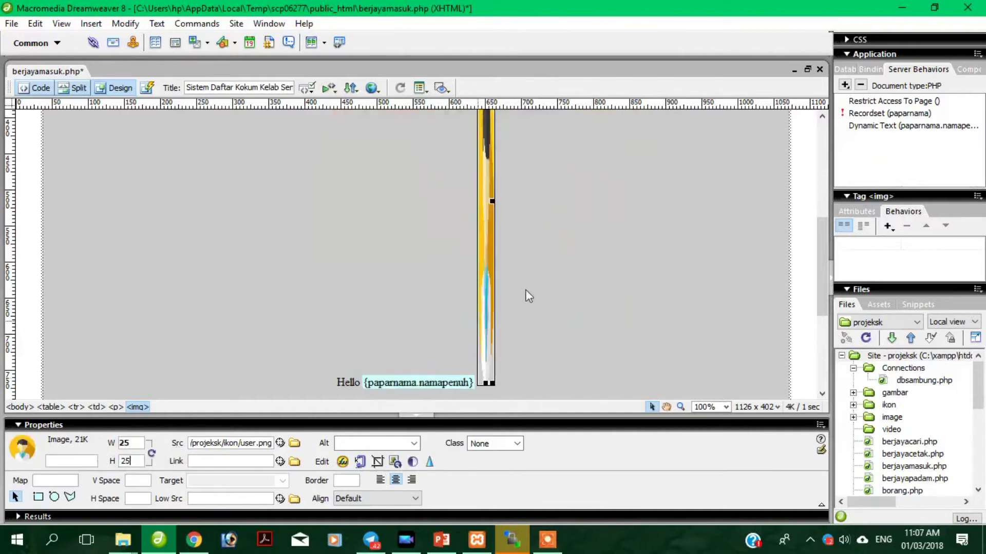
pyautogui.click(531, 285)
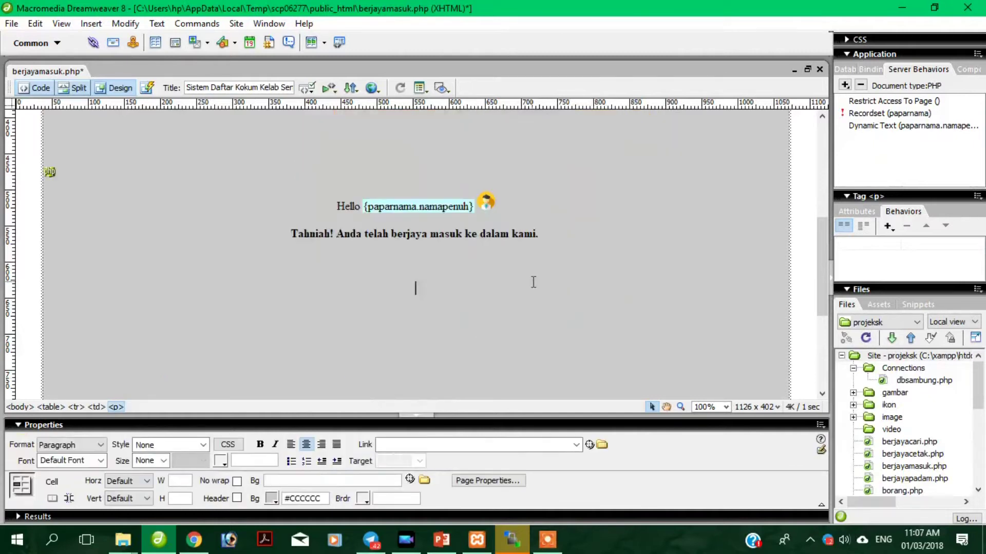
pyautogui.click(788, 278)
pyautogui.scroll(5, 724, 268)
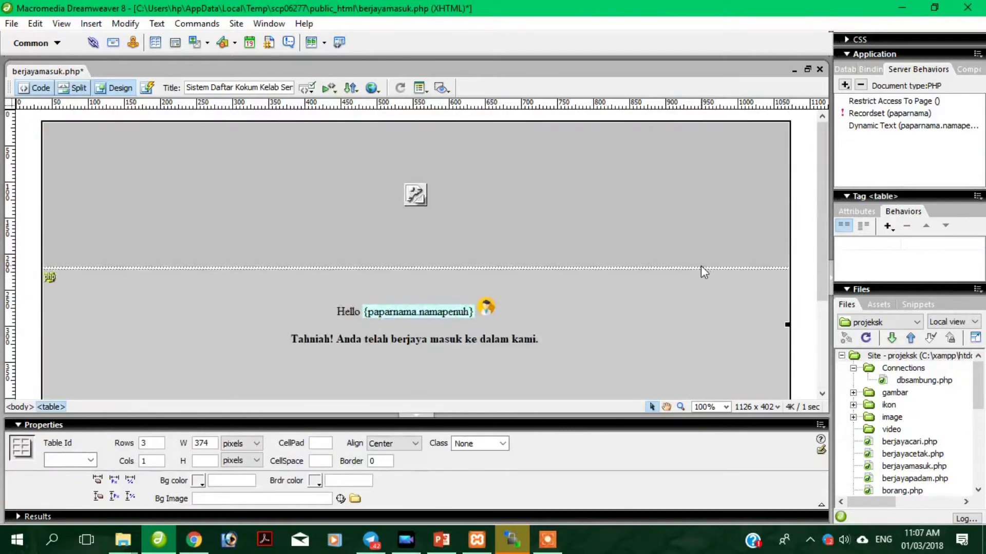
pyautogui.rightClick(63, 76)
# Save berjayamasuk.php, dismiss WinSCP's failed upload error, and reopen Dreamweaver's file options.
pyautogui.click(96, 163)
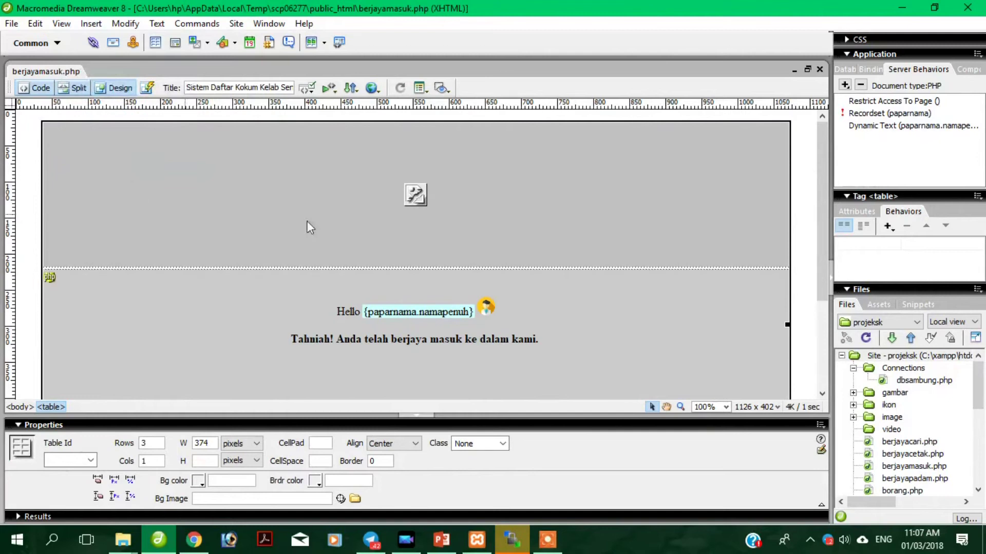
pyautogui.click(510, 539)
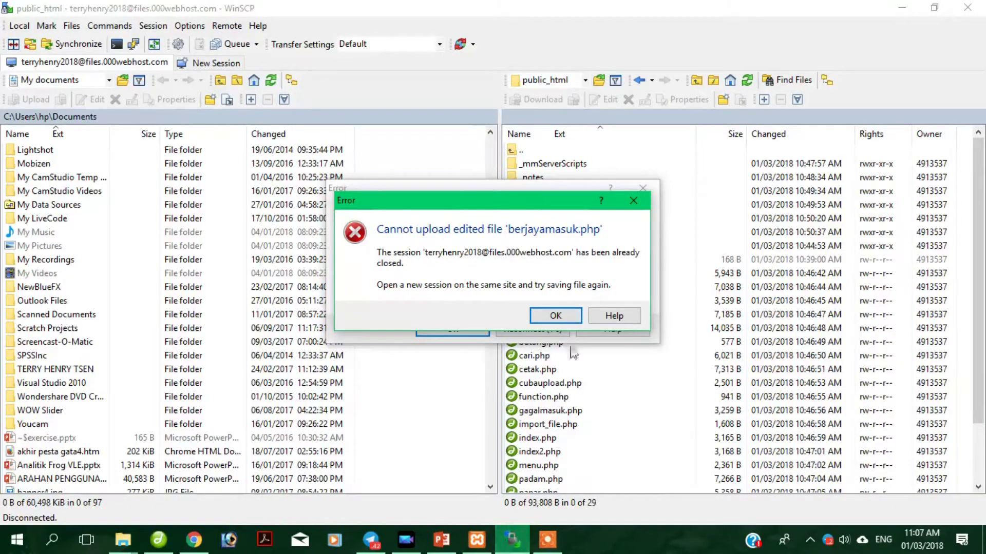
pyautogui.click(557, 314)
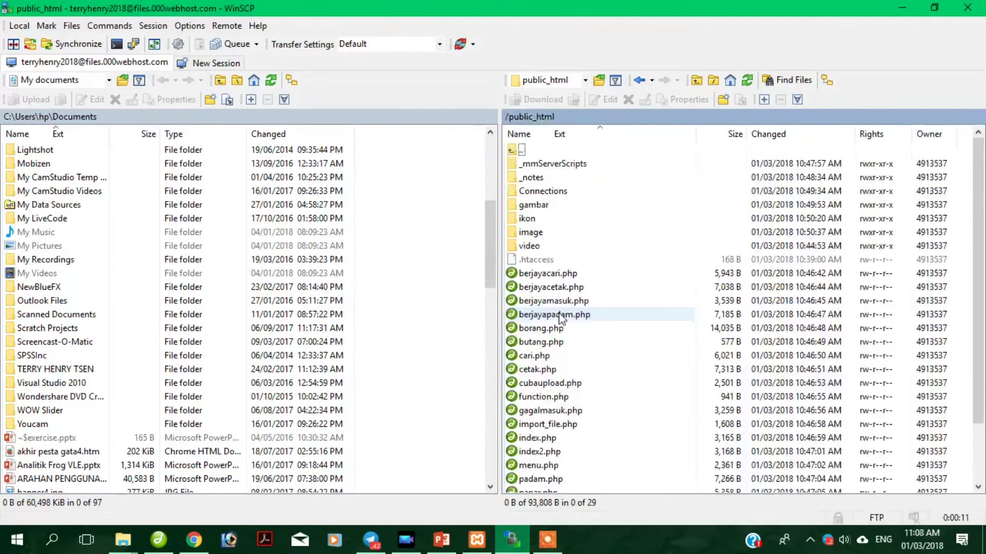
pyautogui.click(154, 547)
pyautogui.rightClick(38, 72)
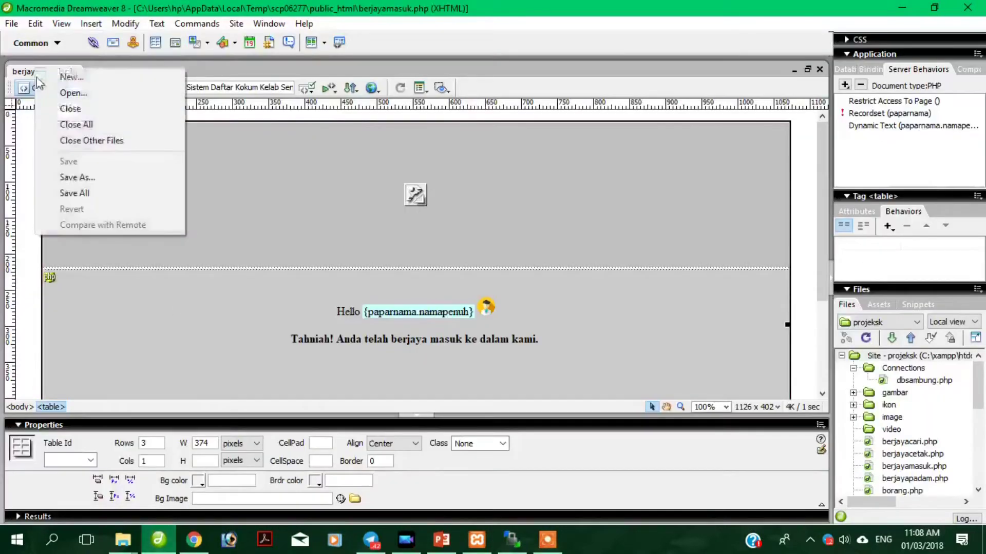
# Select the user icon, review the remote public_html list, and show 000webhost's FTP details in Chrome.
pyautogui.click(486, 307)
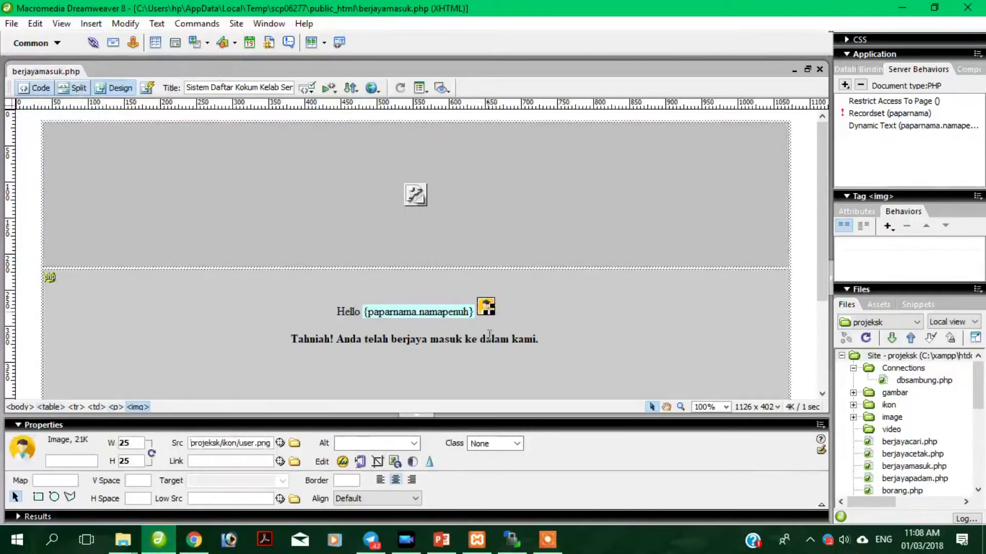
pyautogui.click(511, 543)
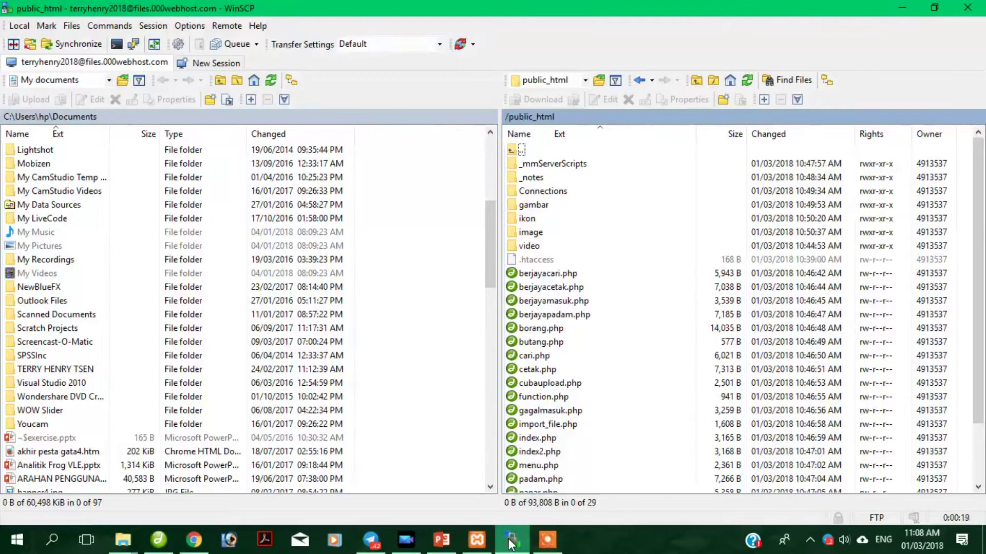
pyautogui.scroll(-2, 595, 359)
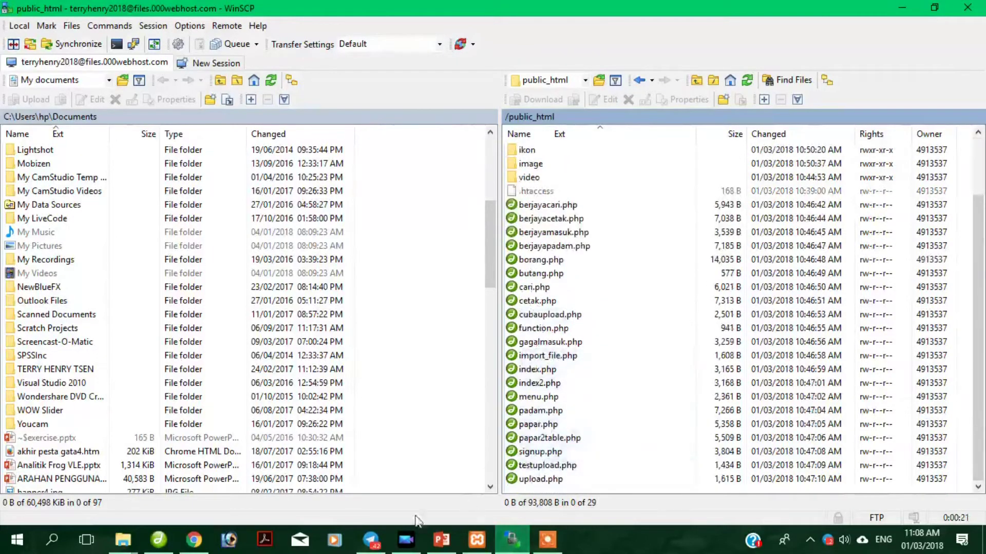
pyautogui.click(159, 539)
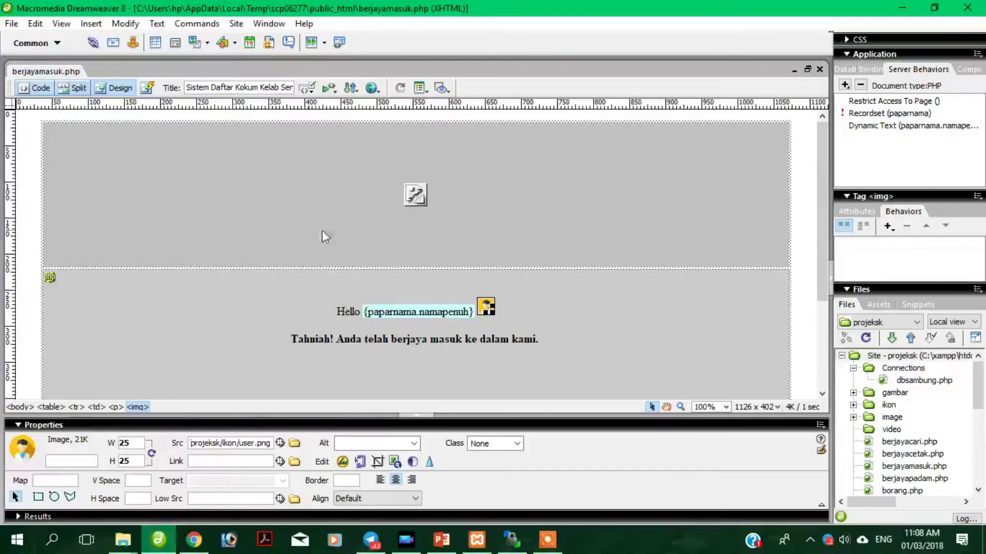
pyautogui.click(193, 541)
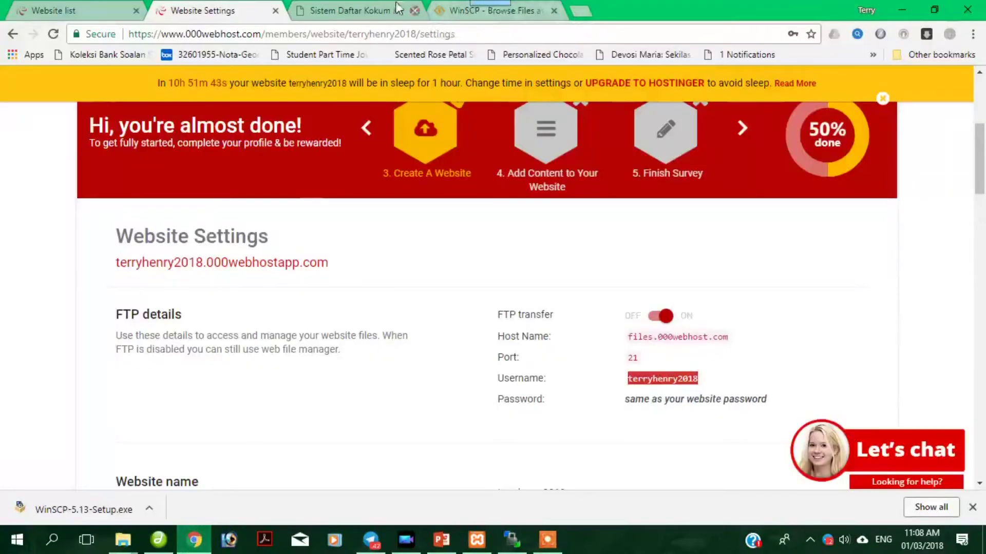
# Log in to the club site in the Sistem Daftar tab with the saved username and the account password, skipping password saving.
pyautogui.click(367, 10)
pyautogui.click(491, 287)
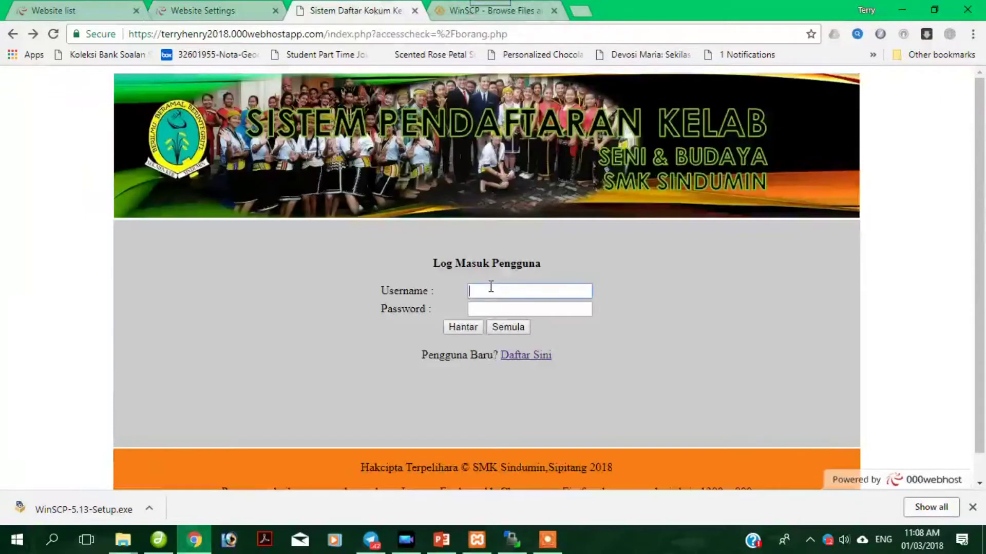
pyautogui.click(490, 288)
pyautogui.click(492, 378)
pyautogui.click(494, 311)
pyautogui.click(468, 332)
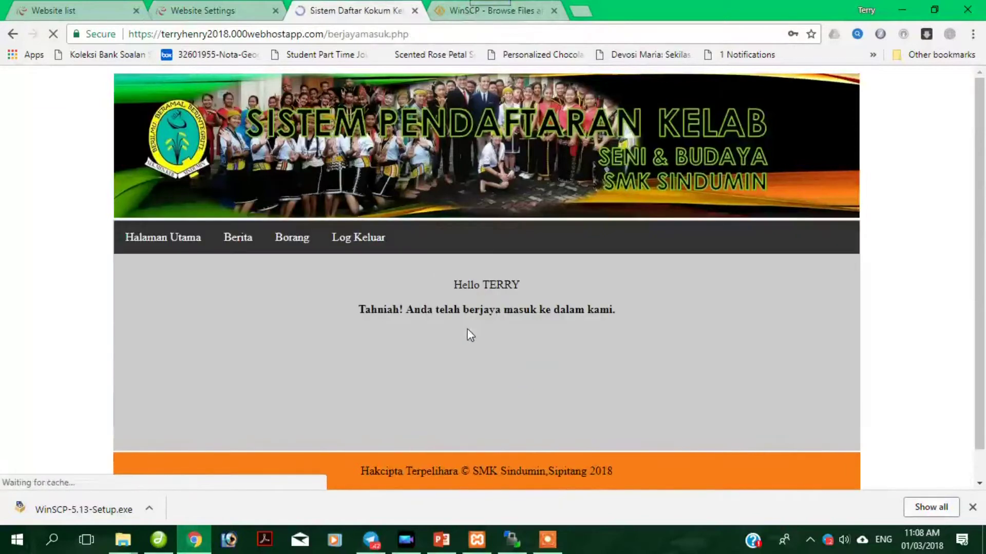
pyautogui.click(531, 291)
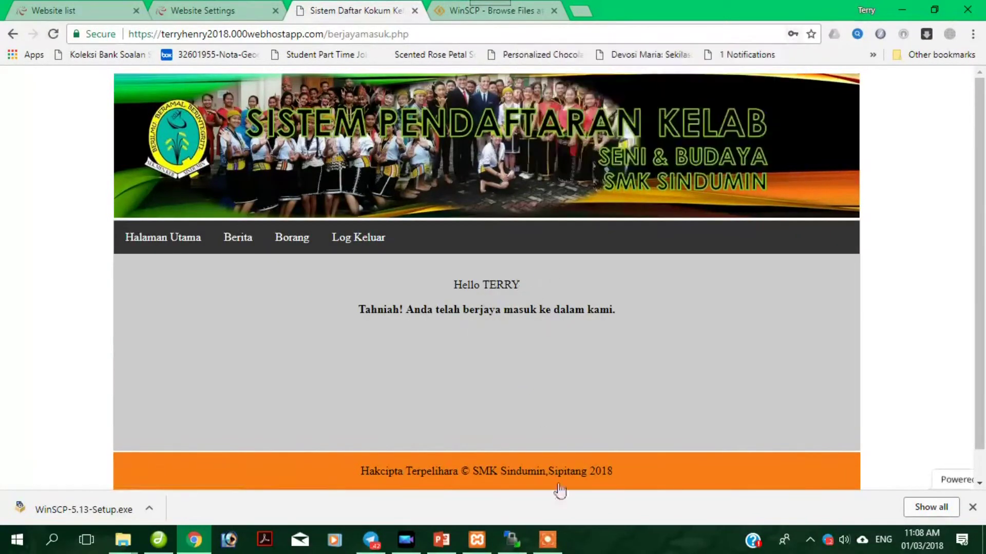
pyautogui.click(512, 540)
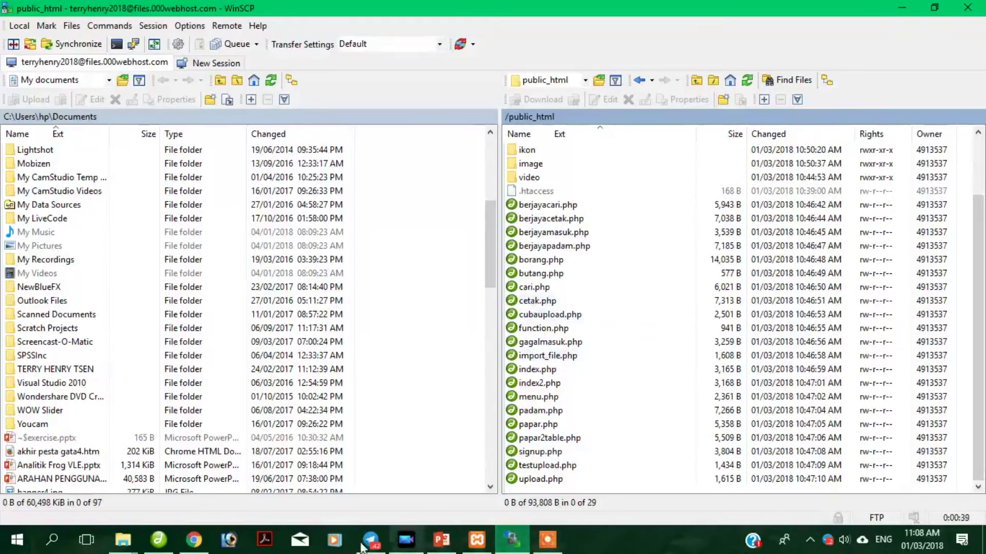
# Dismiss the lost-connection error and copy 000webhost's FTP host name into WinSCP's Host name field.
pyautogui.moveTo(181, 543)
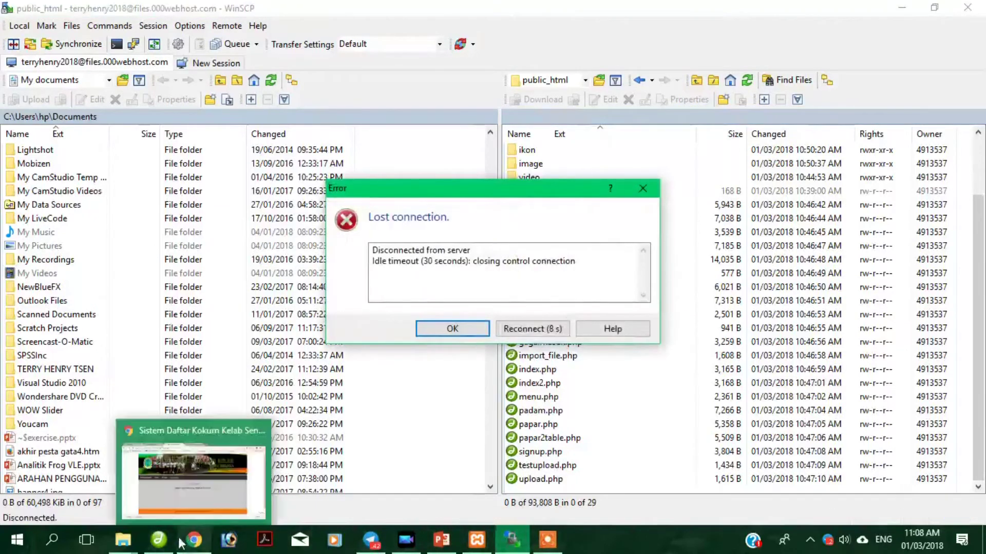
pyautogui.click(470, 334)
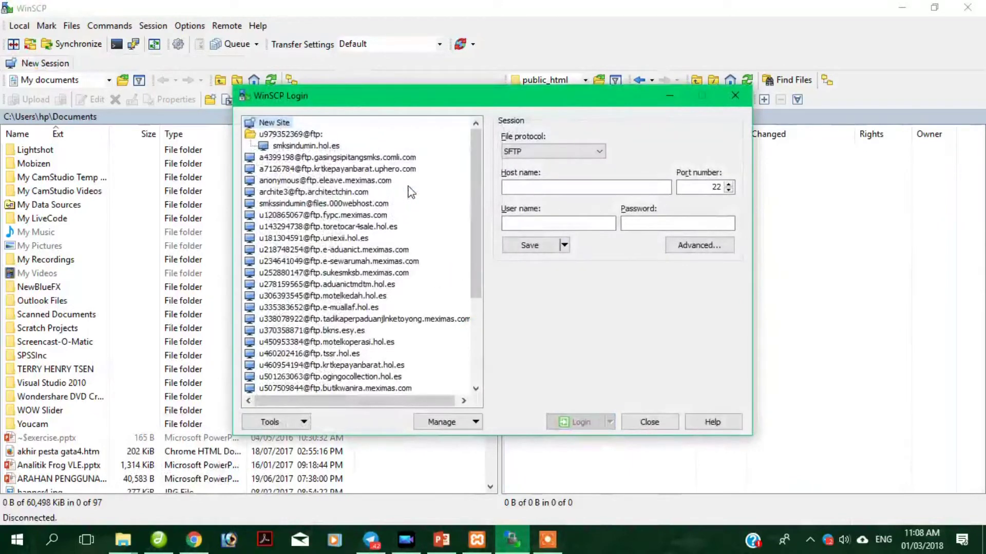
pyautogui.click(194, 540)
pyautogui.click(240, 8)
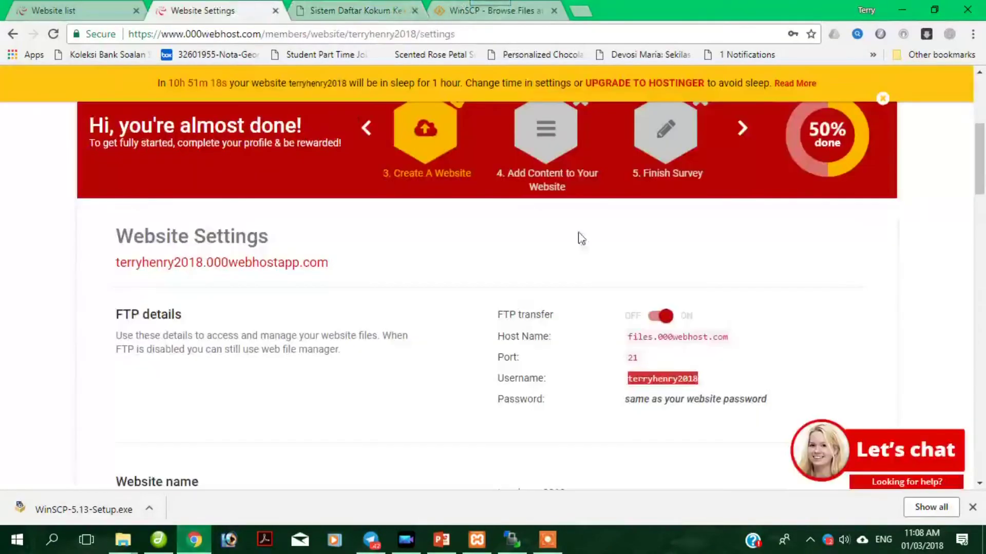
pyautogui.moveTo(630, 337); pyautogui.dragTo(731, 343)
pyautogui.rightClick(716, 340)
pyautogui.click(732, 348)
pyautogui.click(512, 540)
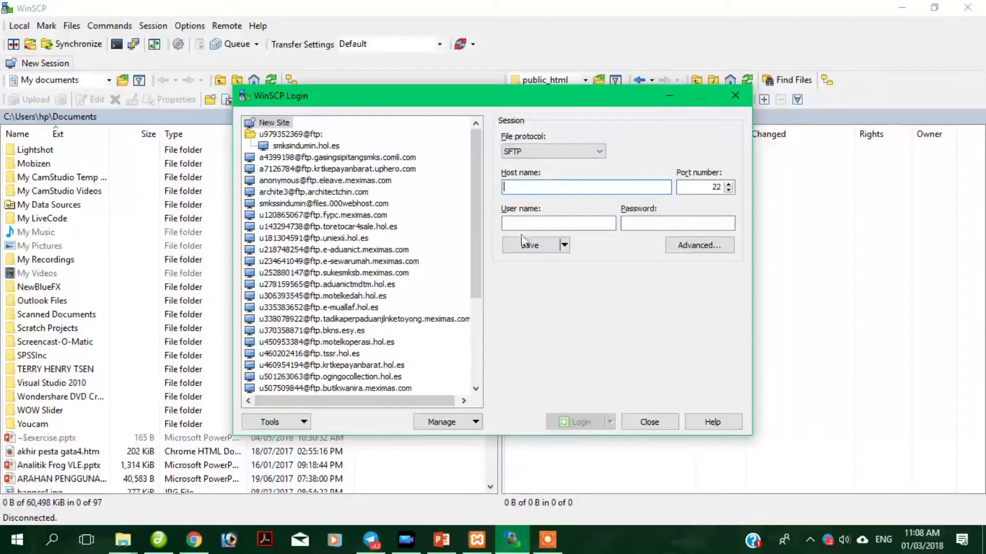
pyautogui.rightClick(530, 186)
pyautogui.click(574, 245)
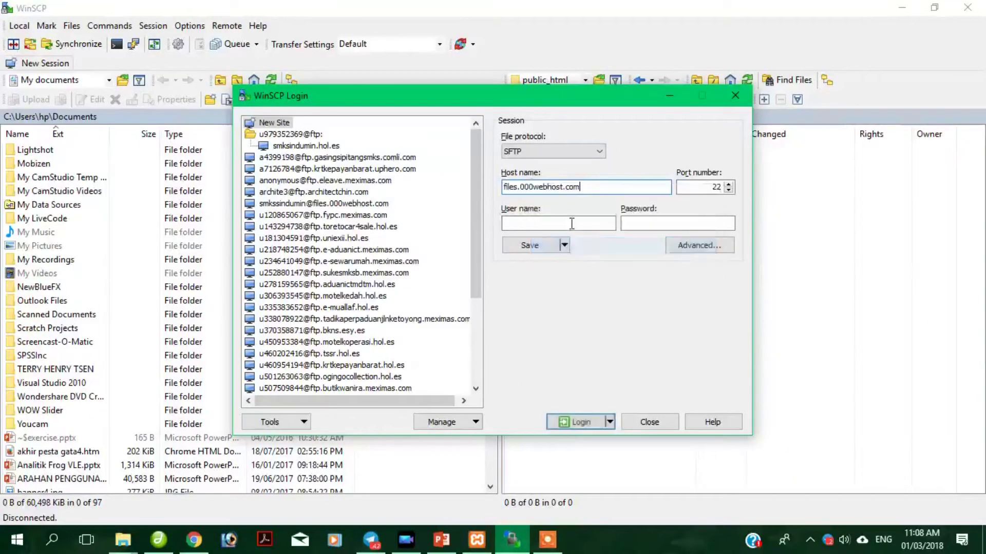
# Copy the FTP username from the 000webhost page into WinSCP's User name field.
pyautogui.click(195, 543)
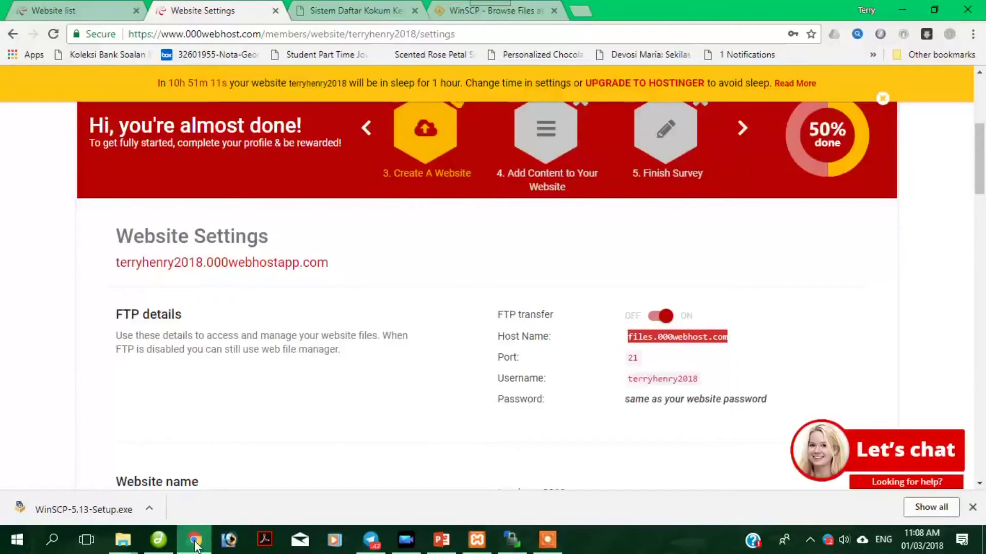
pyautogui.moveTo(626, 383); pyautogui.dragTo(699, 379)
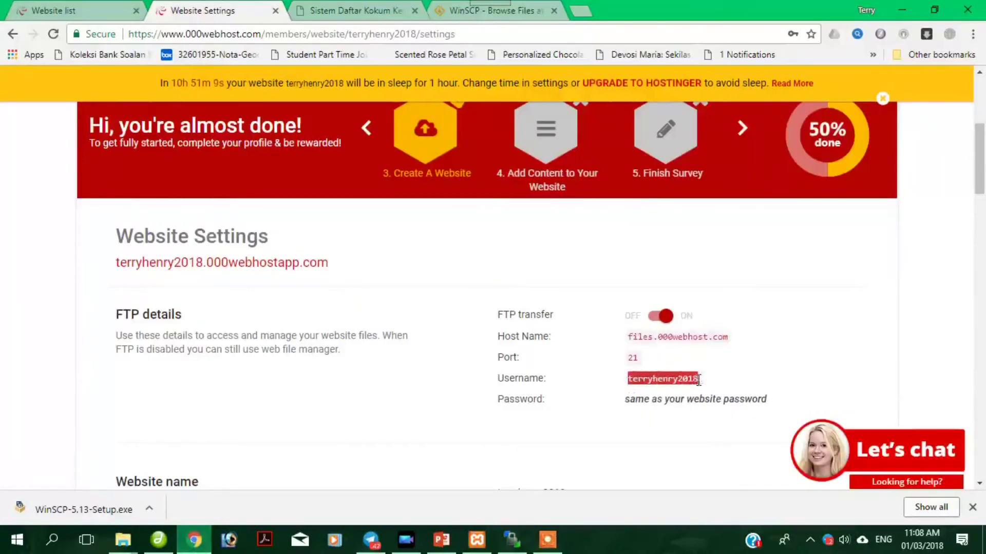
pyautogui.rightClick(694, 380)
pyautogui.click(700, 387)
pyautogui.click(511, 540)
pyautogui.click(544, 222)
pyautogui.rightClick(544, 222)
pyautogui.click(583, 222)
pyautogui.click(653, 221)
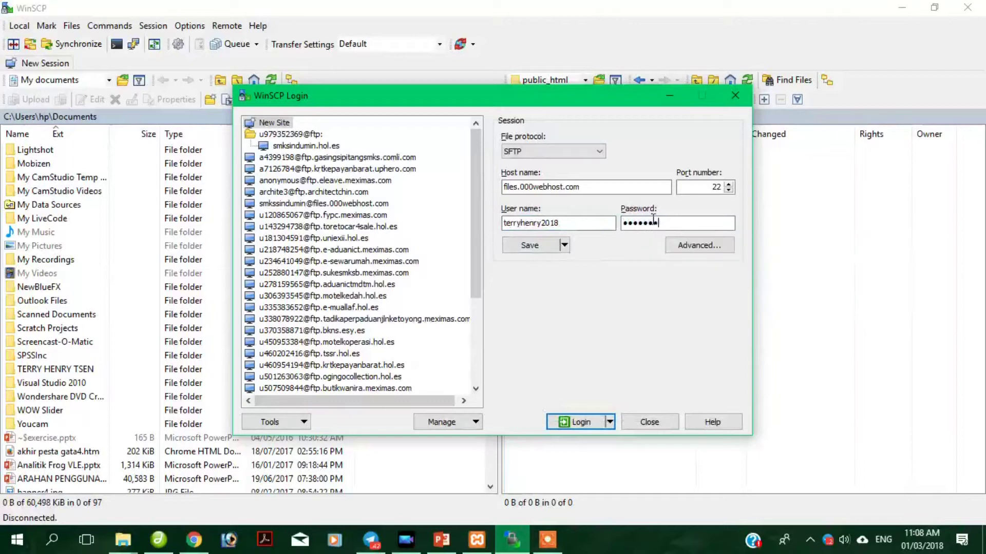
# Save the session as a site for files.000webhost.com with the password remembered, then log in.
pyautogui.click(564, 245)
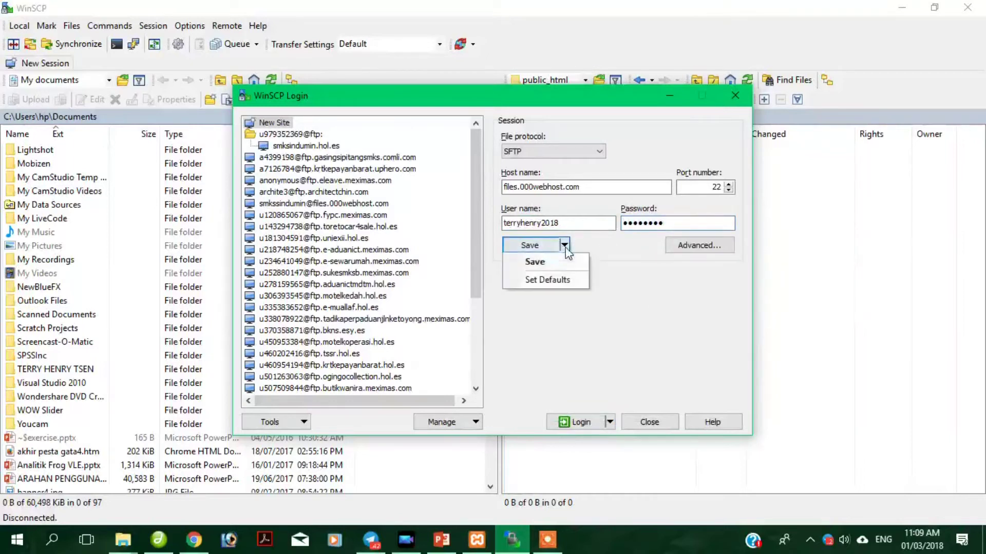
pyautogui.click(535, 261)
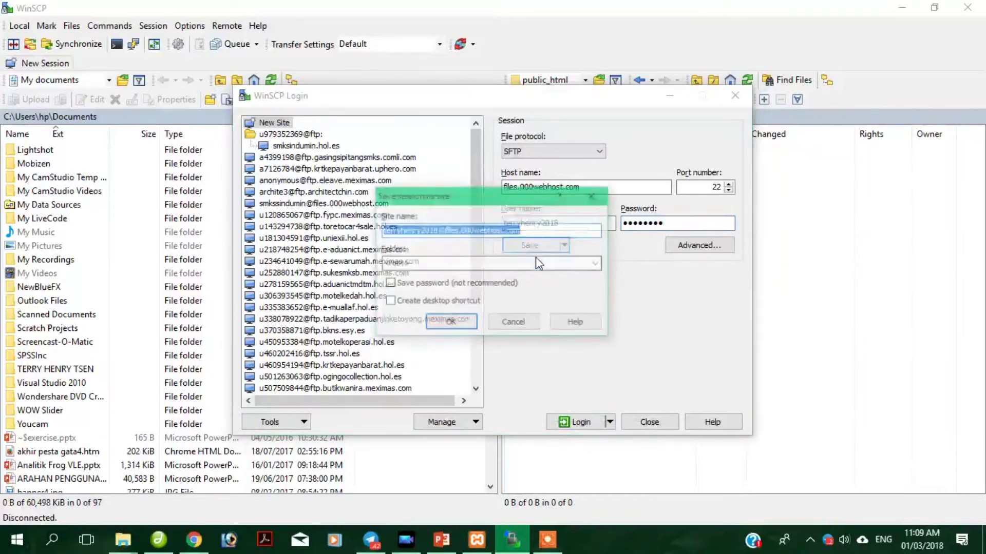
pyautogui.click(423, 286)
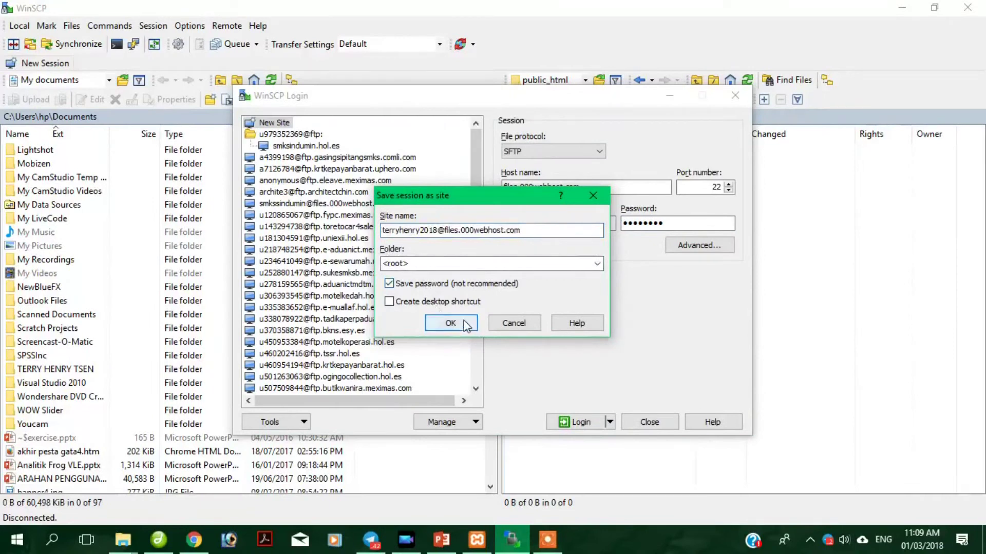
pyautogui.click(465, 324)
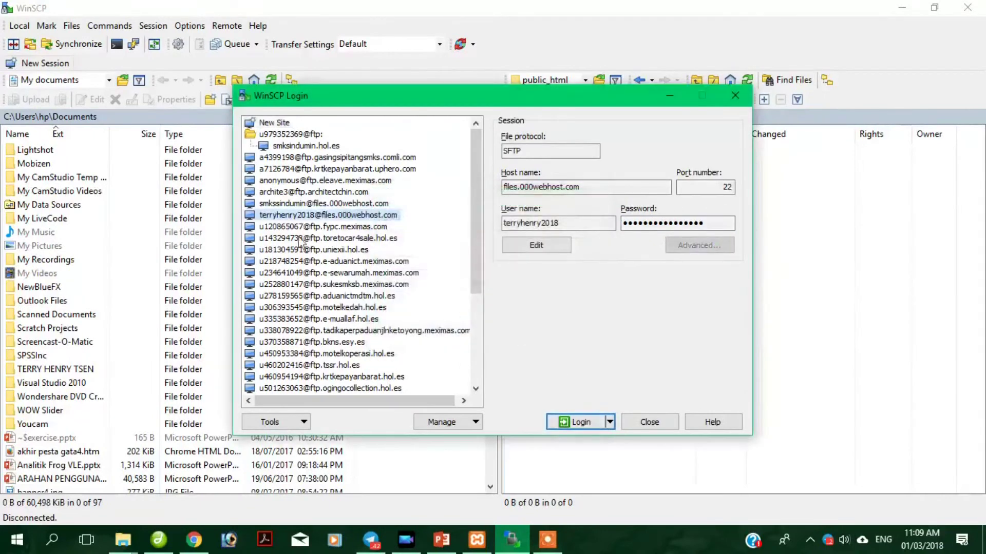
pyautogui.click(571, 420)
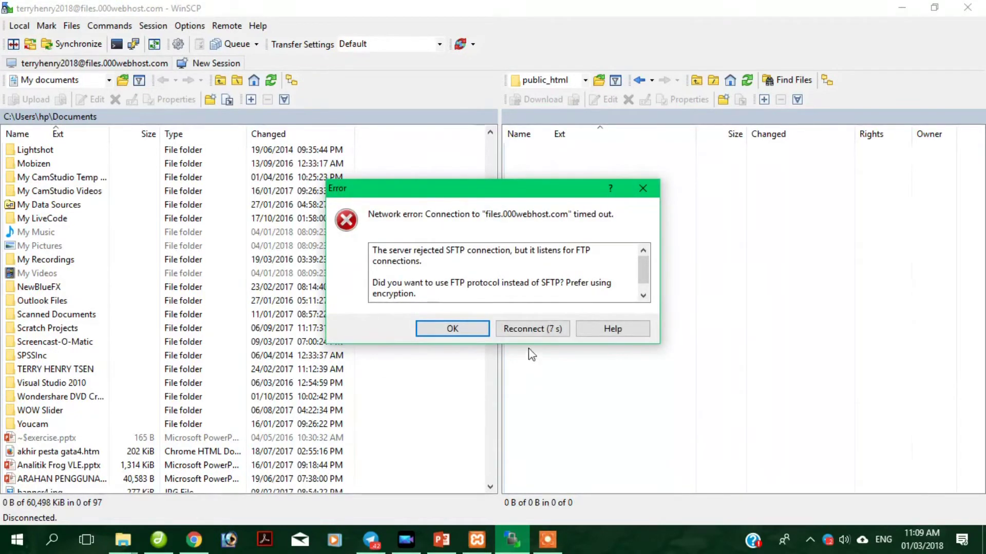
# After the SFTP error, switch the saved site's file protocol to FTP, save it and log in.
pyautogui.click(452, 331)
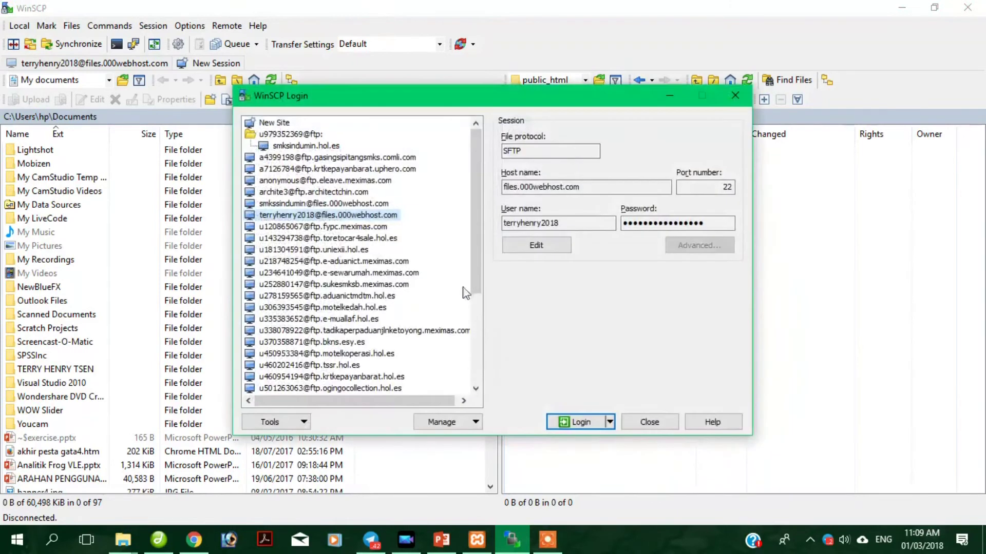
pyautogui.click(546, 247)
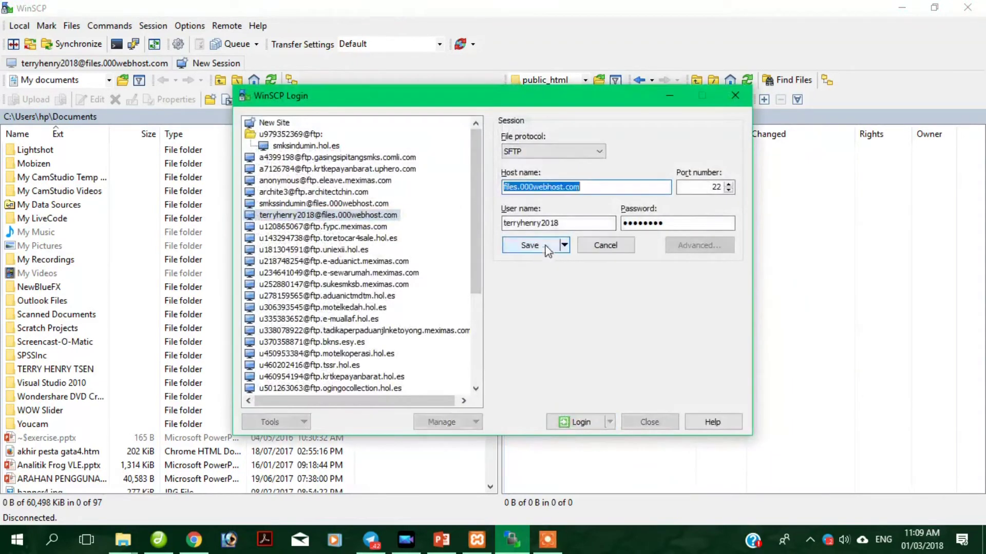
pyautogui.click(532, 150)
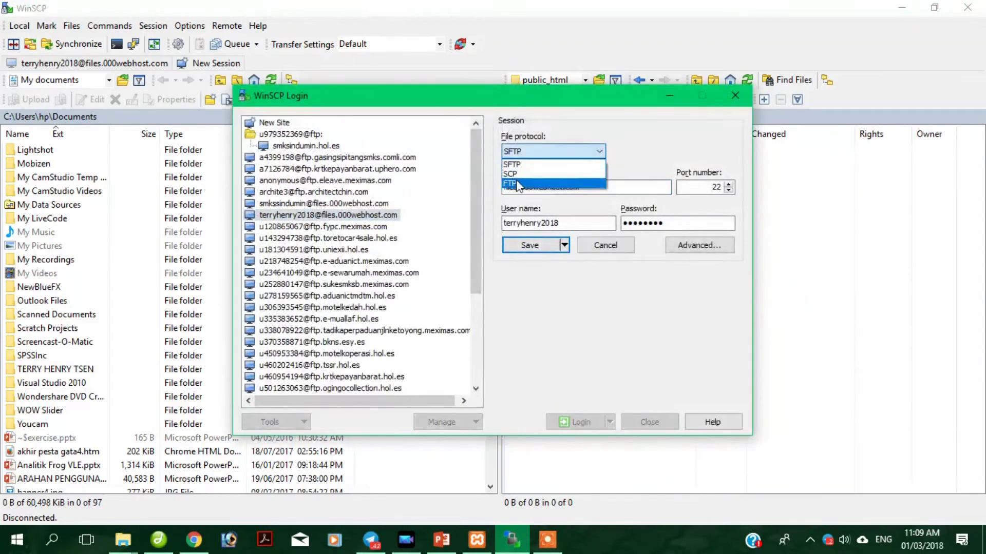
pyautogui.click(513, 184)
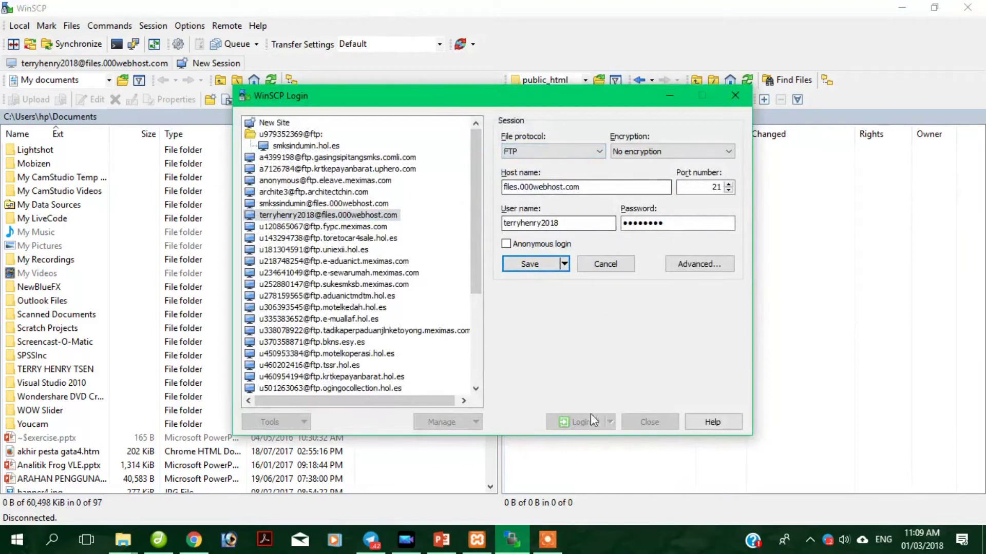
pyautogui.click(530, 264)
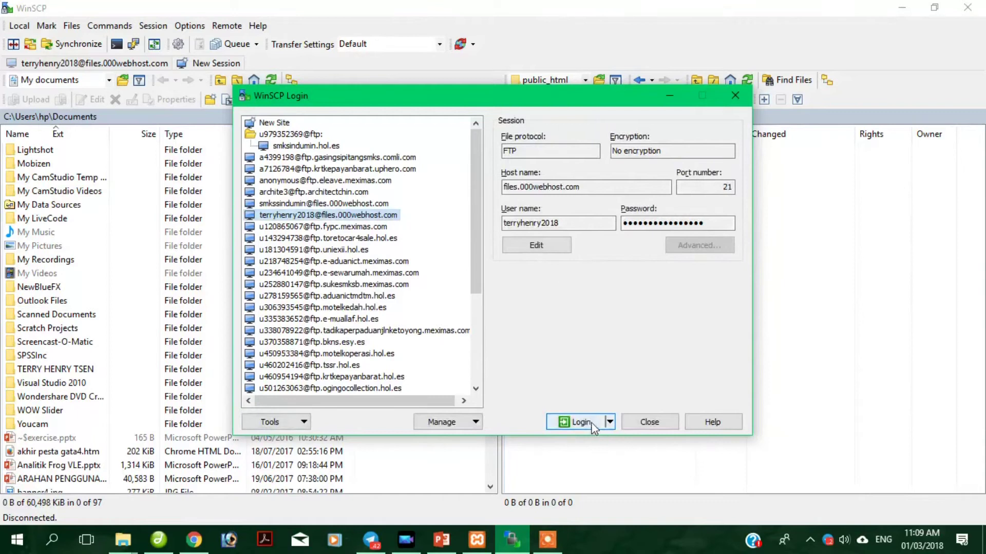
pyautogui.click(580, 422)
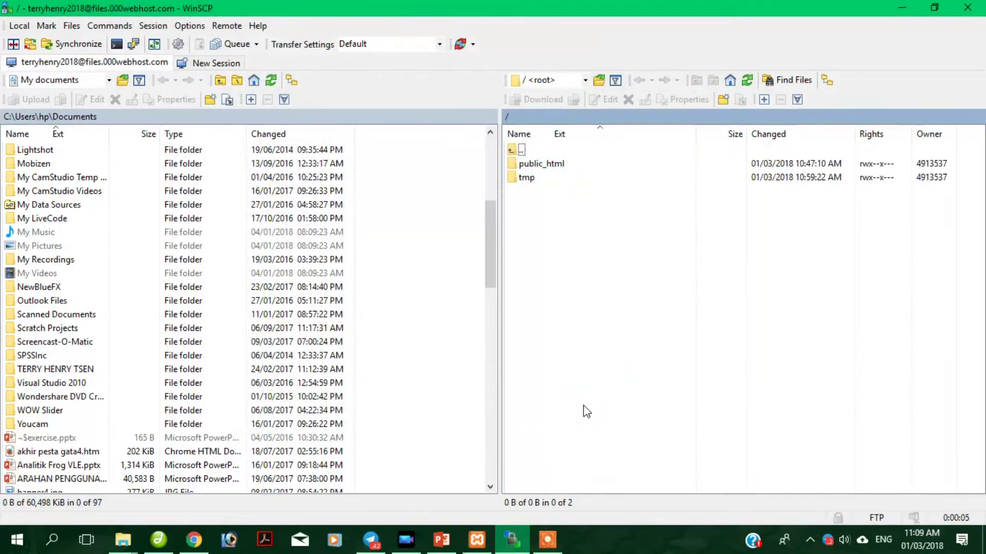
# Open the remote public_html folder.
pyautogui.click(539, 166)
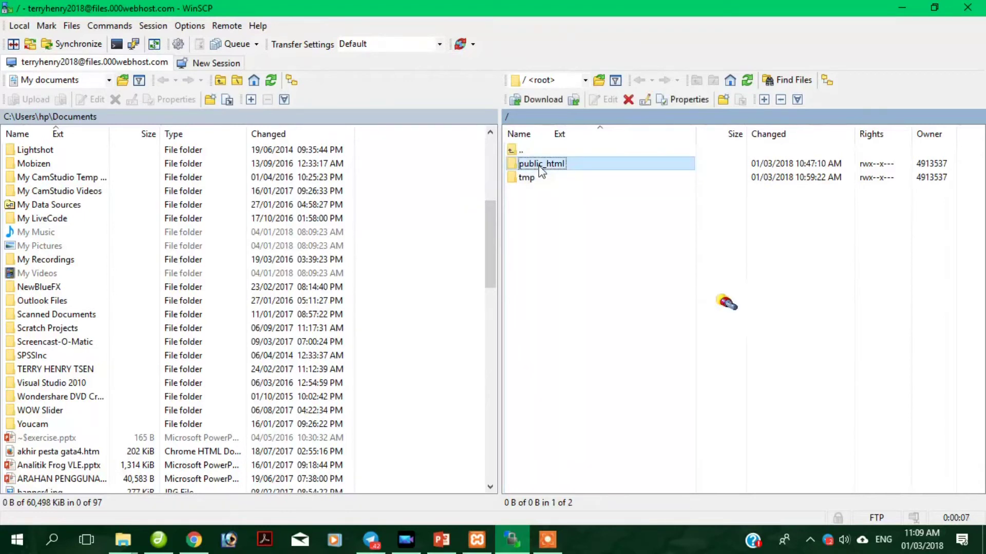
pyautogui.doubleClick(540, 169)
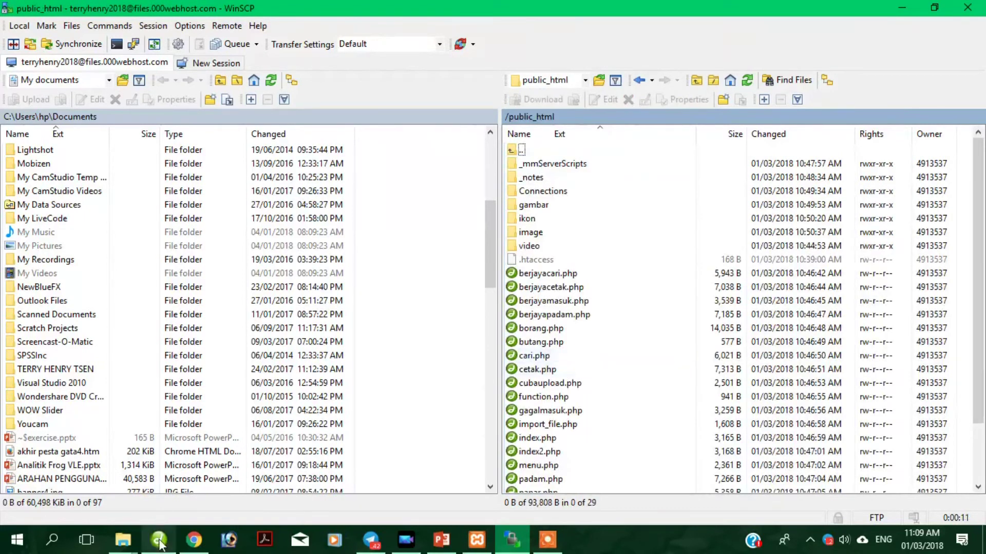
pyautogui.click(160, 542)
# Replace the icon beside Hello with ikon/user.png, inserted without alternate text.
pyautogui.click(479, 313)
pyautogui.click(486, 310)
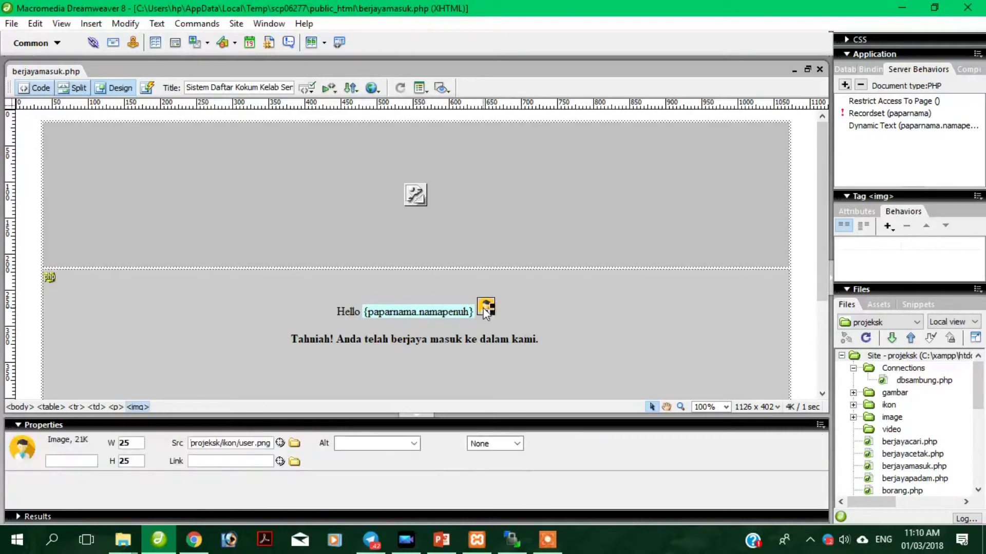
pyautogui.press('Delete')
pyautogui.click(93, 24)
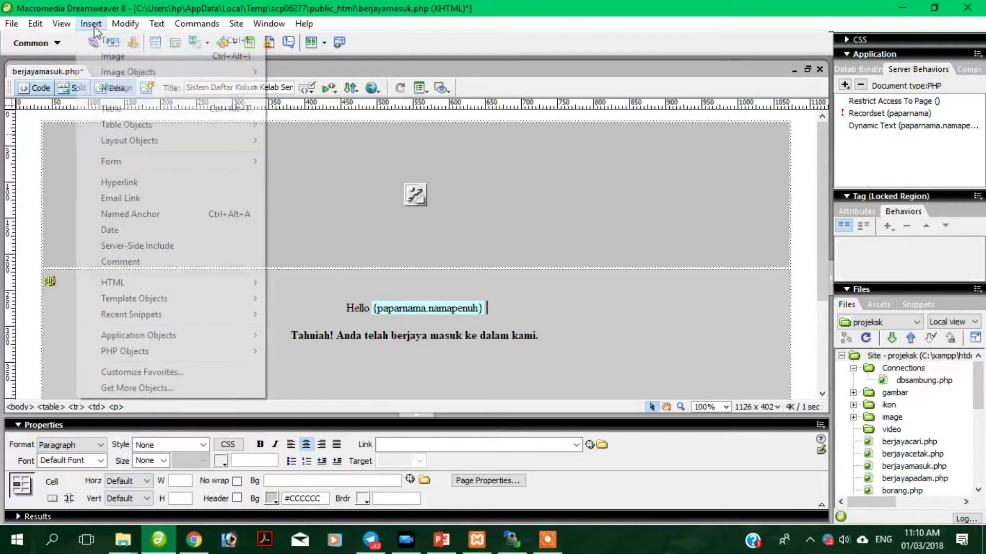
pyautogui.click(140, 56)
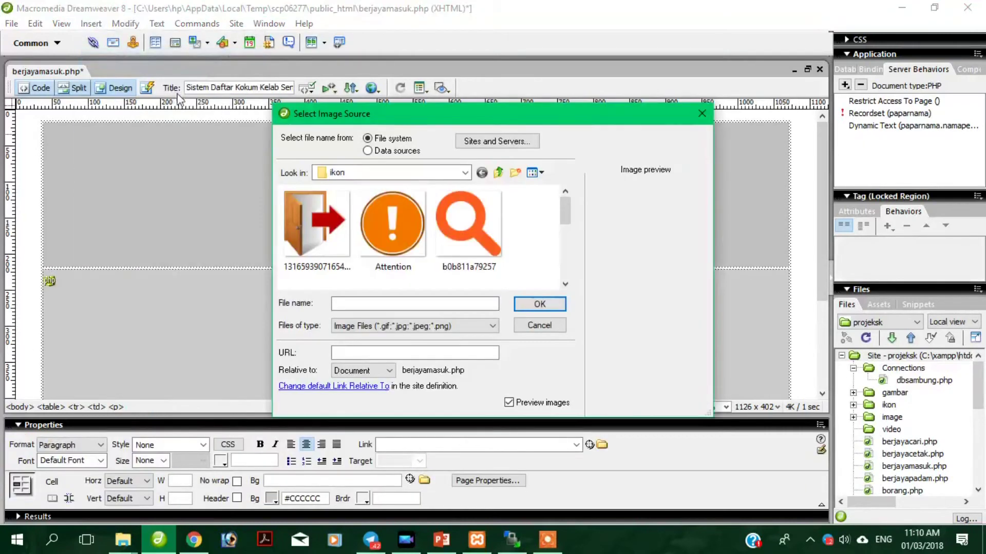
pyautogui.moveTo(565, 213); pyautogui.dragTo(562, 279)
pyautogui.click(310, 243)
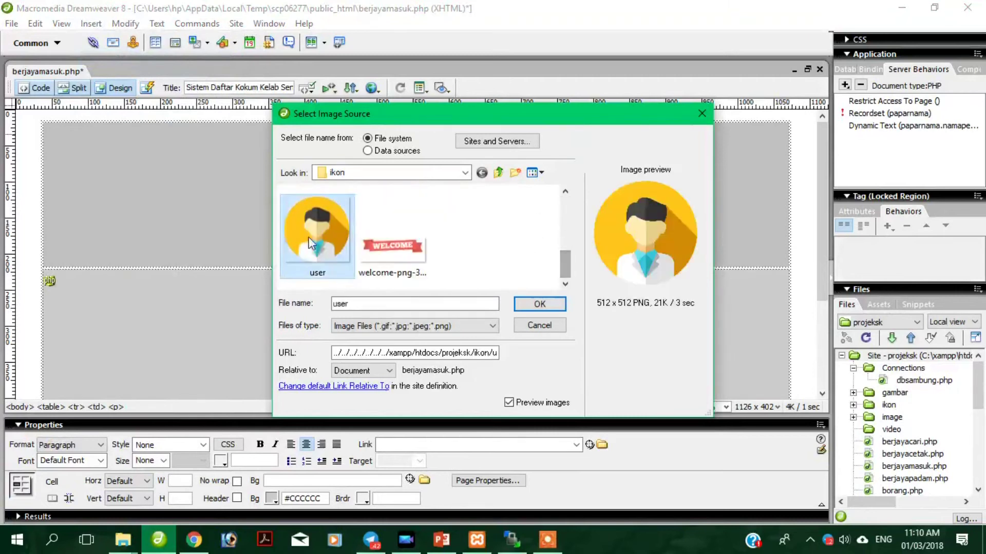
pyautogui.click(540, 304)
pyautogui.click(623, 241)
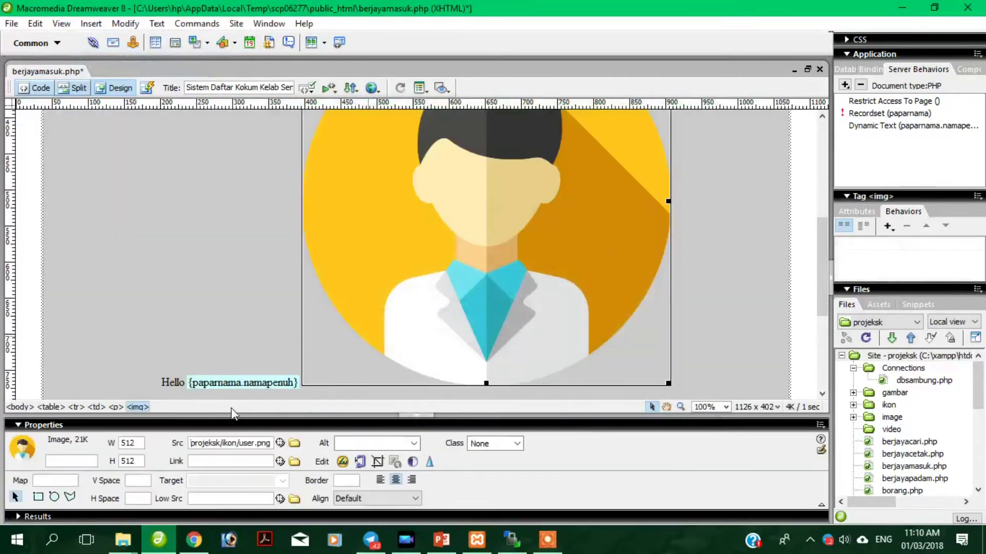
# Size the user icon to 25×25 and save berjayamasuk.php.
pyautogui.doubleClick(140, 443)
pyautogui.write('25')
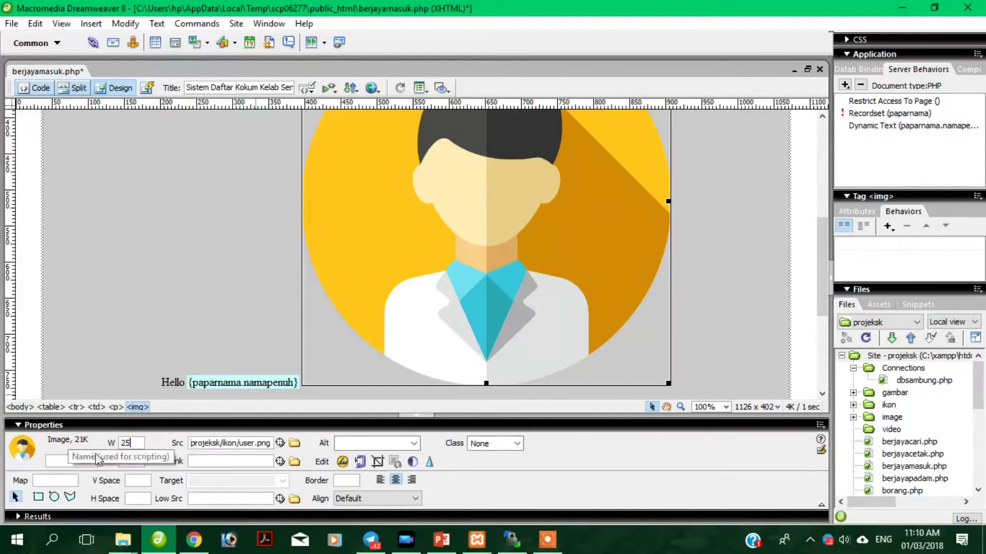
pyautogui.press('Tab')
pyautogui.write('25')
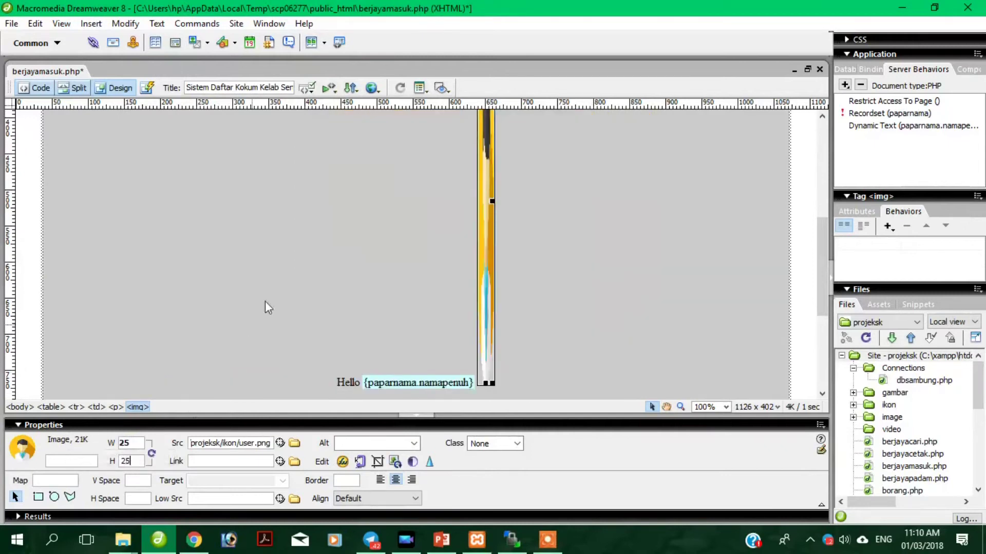
pyautogui.click(265, 301)
pyautogui.rightClick(63, 72)
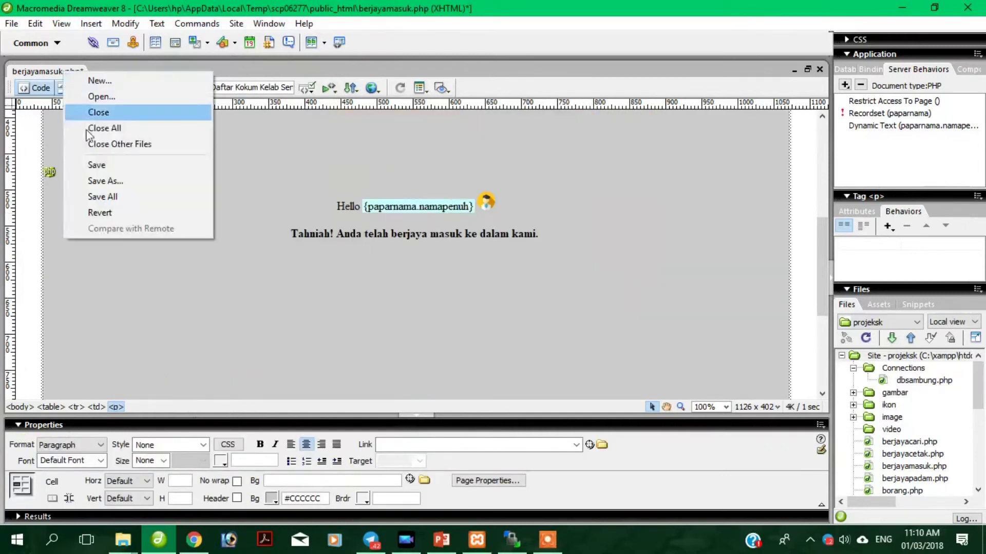
pyautogui.click(98, 164)
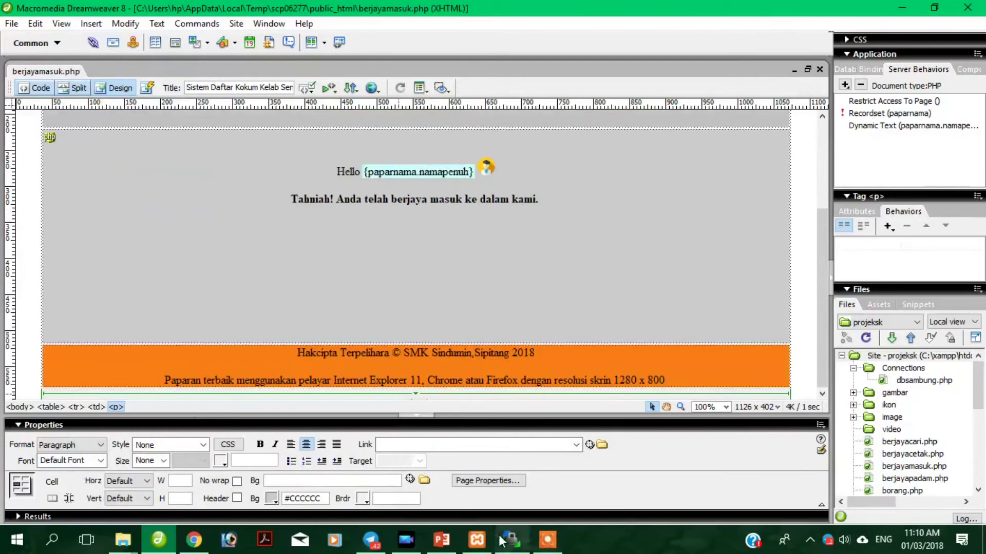
pyautogui.click(512, 539)
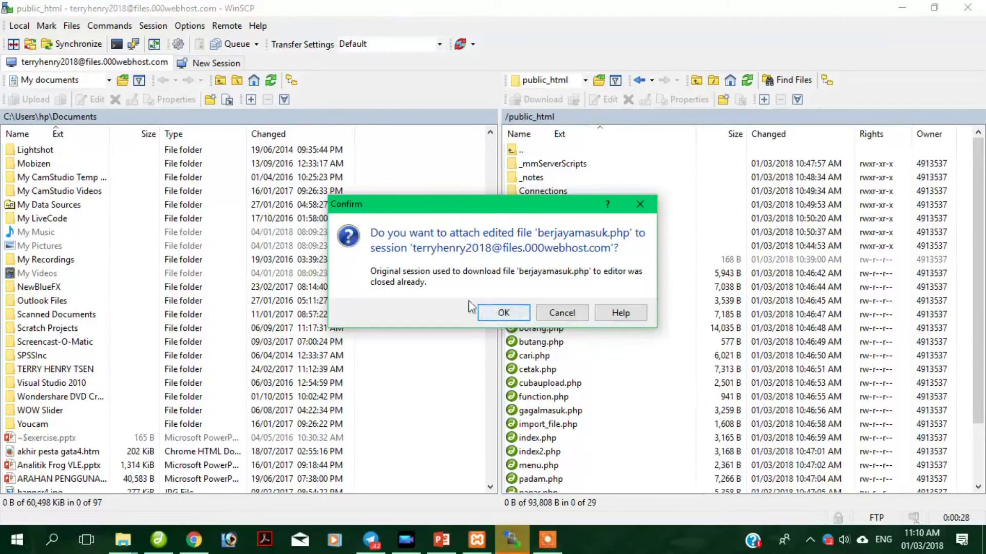
# Upload the edited berjayamasuk.php to /public_html and dismiss the lost-connection error.
pyautogui.click(505, 313)
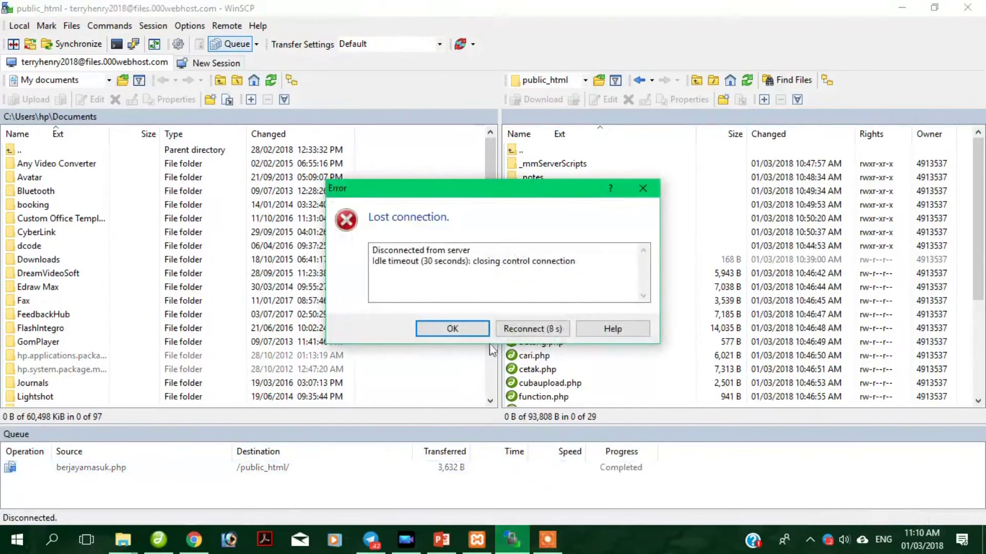
pyautogui.click(475, 331)
pyautogui.click(194, 540)
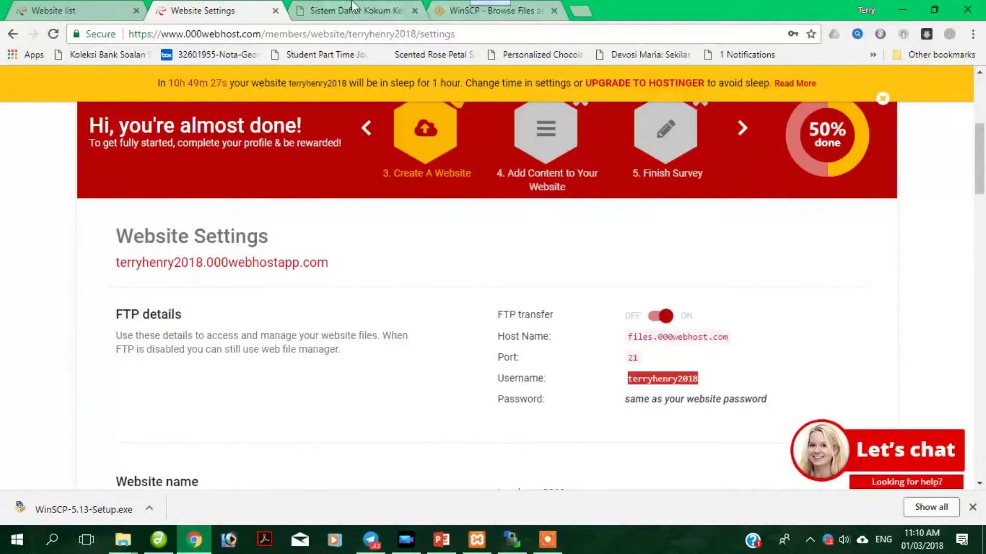
# Reload the live berjayamasuk.php page twice in the Sistem Daftar tab to check the icon.
pyautogui.click(354, 10)
pyautogui.click(53, 35)
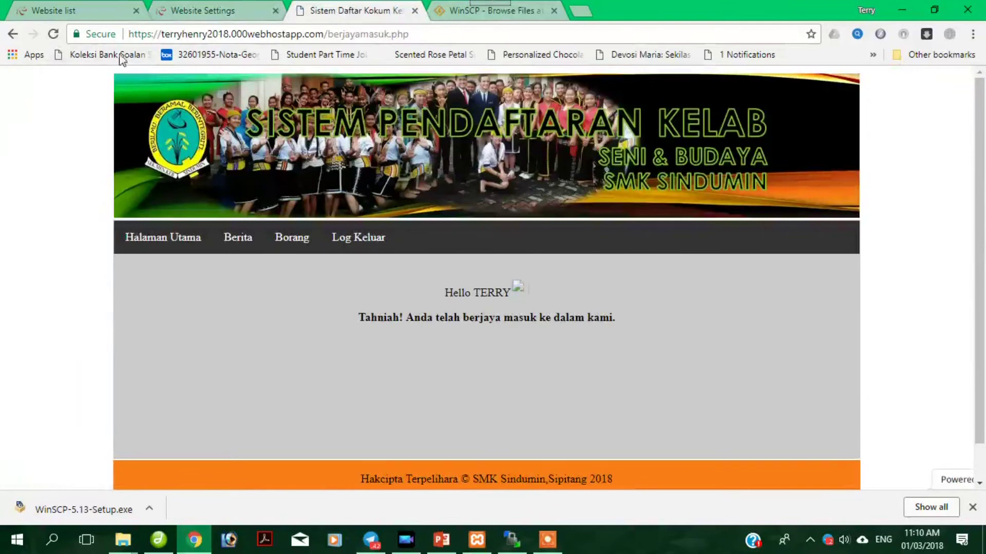
pyautogui.click(53, 35)
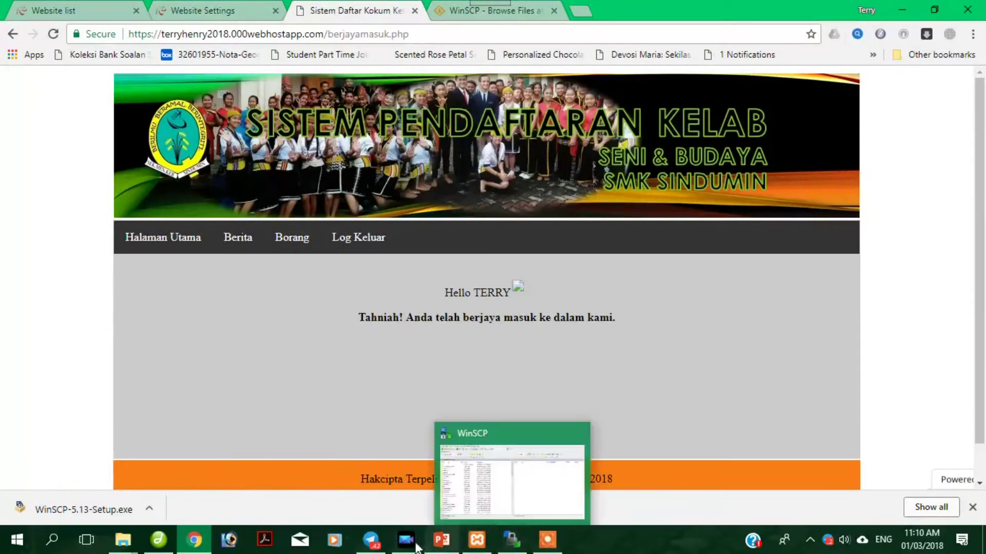
pyautogui.click(173, 547)
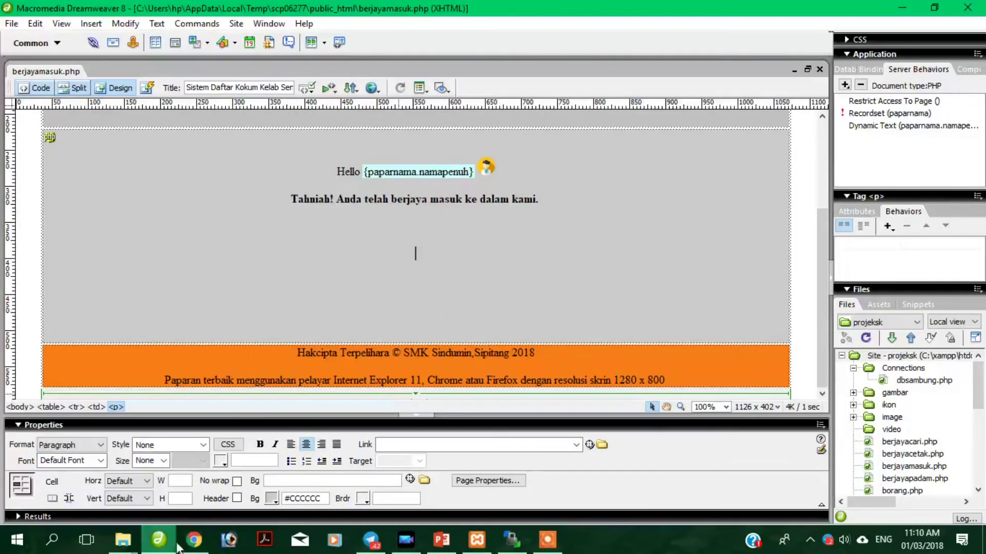
# Select the icon beside Hello to confirm its 25×25 size in the Properties panel.
pyautogui.click(488, 172)
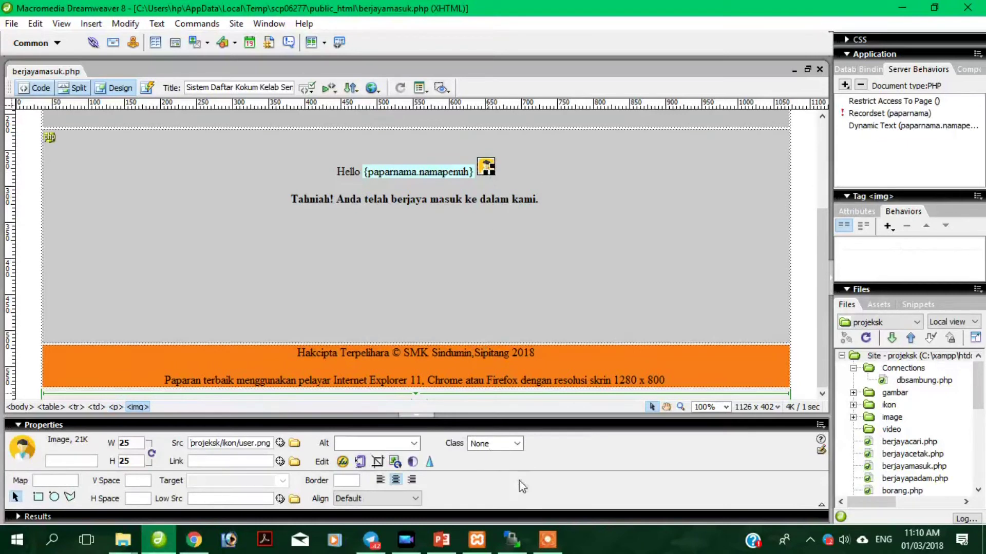
pyautogui.click(512, 539)
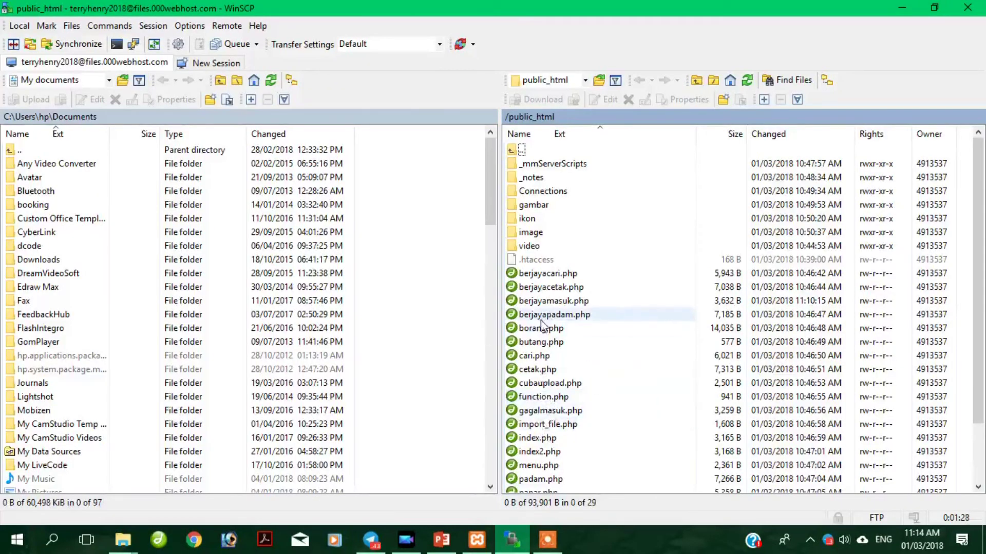
# Open the server's berjayamasuk.php for editing, reconnecting to the host when the connection drops.
pyautogui.click(546, 304)
pyautogui.rightClick(547, 303)
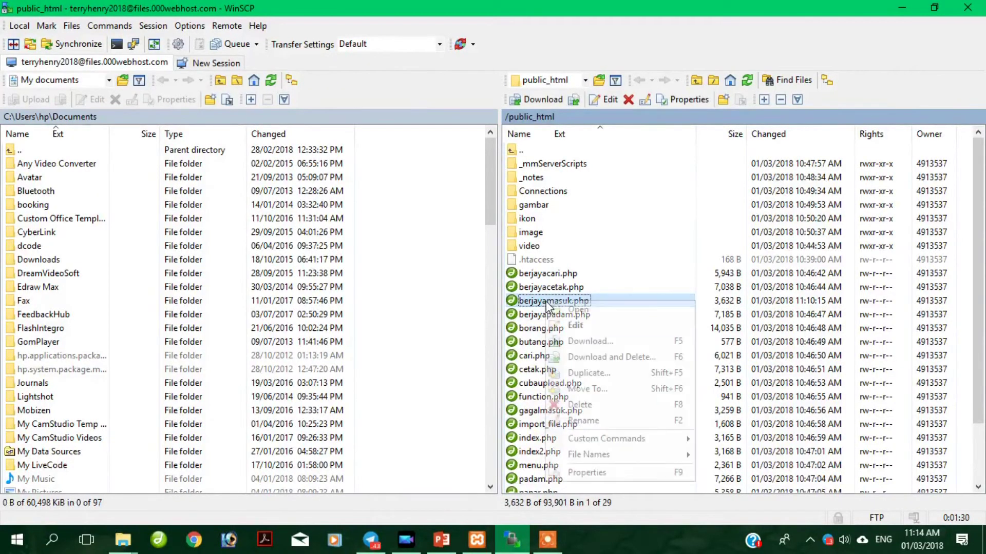
pyautogui.click(578, 310)
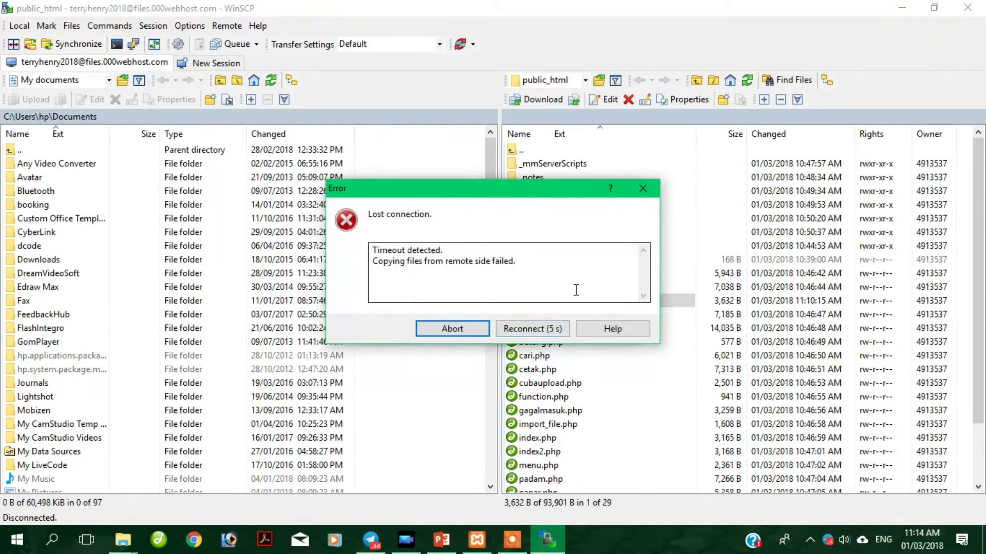
pyautogui.click(560, 329)
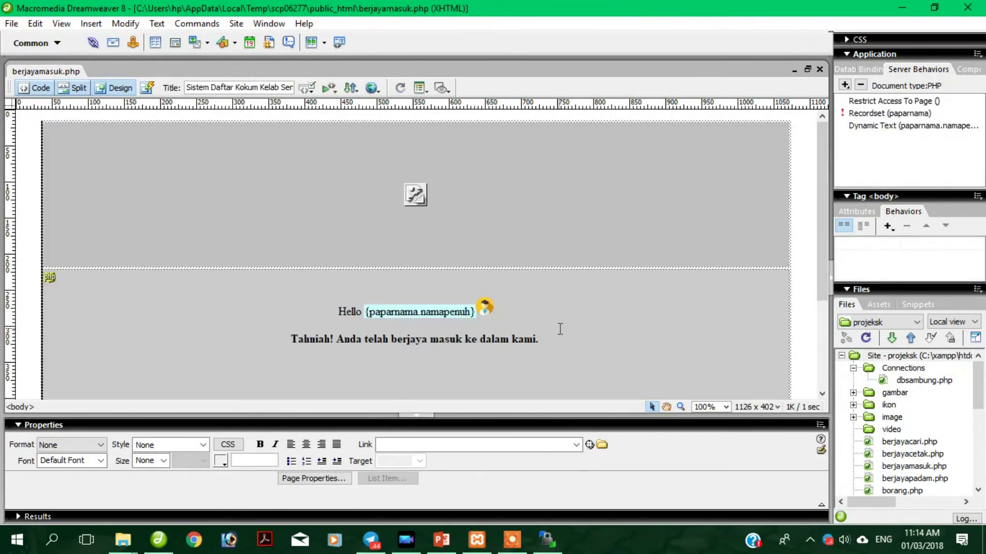
pyautogui.click(510, 314)
# Delete the icon beside Hello and insert user.png from the ikon folder without alternate text.
pyautogui.click(489, 310)
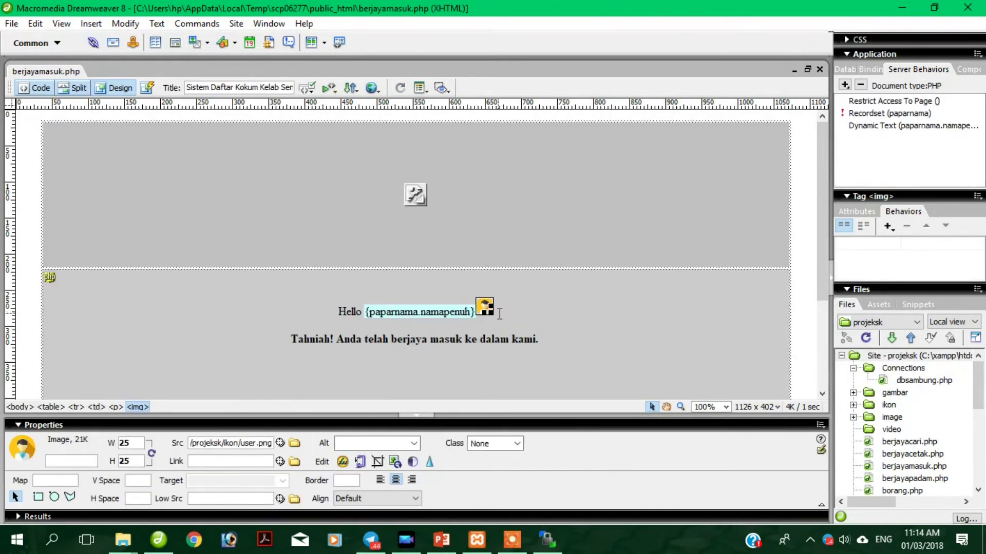
pyautogui.press('Delete')
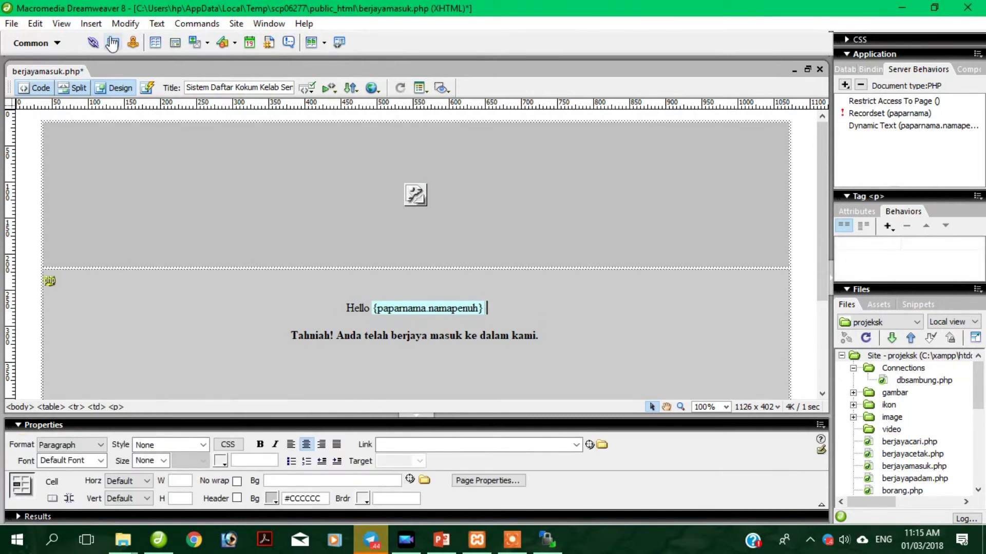
pyautogui.click(91, 24)
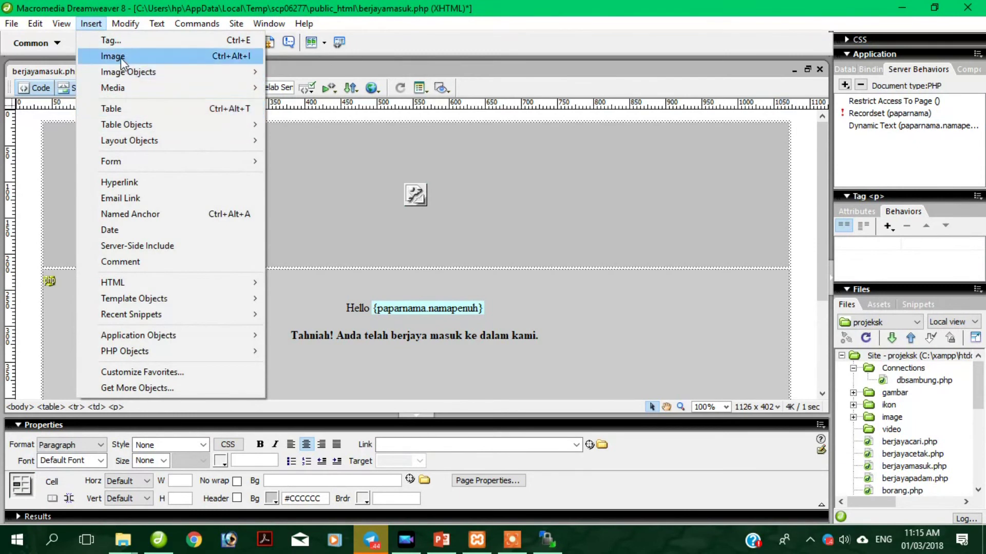
pyautogui.click(121, 57)
pyautogui.moveTo(560, 224); pyautogui.dragTo(560, 255)
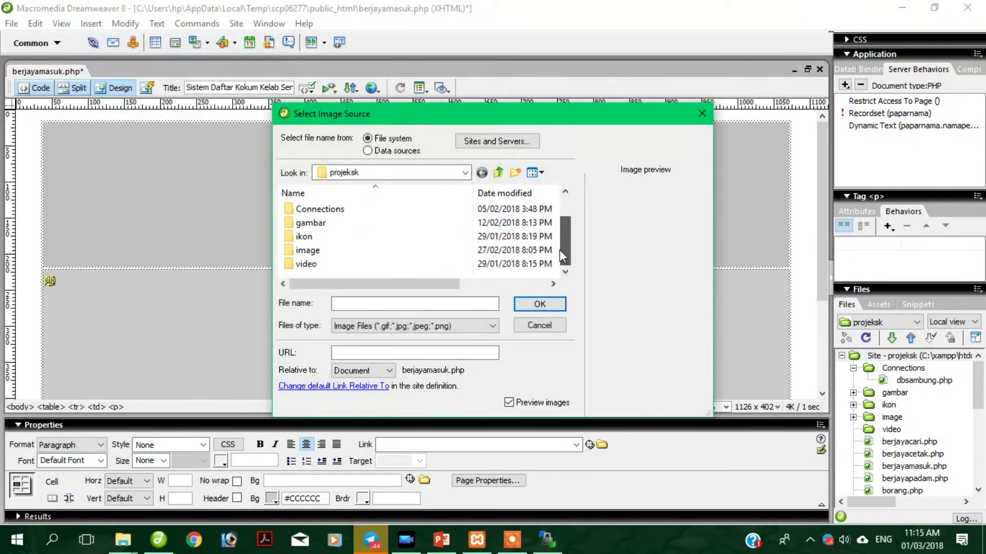
pyautogui.doubleClick(324, 238)
pyautogui.scroll(-3, 536, 238)
pyautogui.click(317, 231)
pyautogui.click(524, 303)
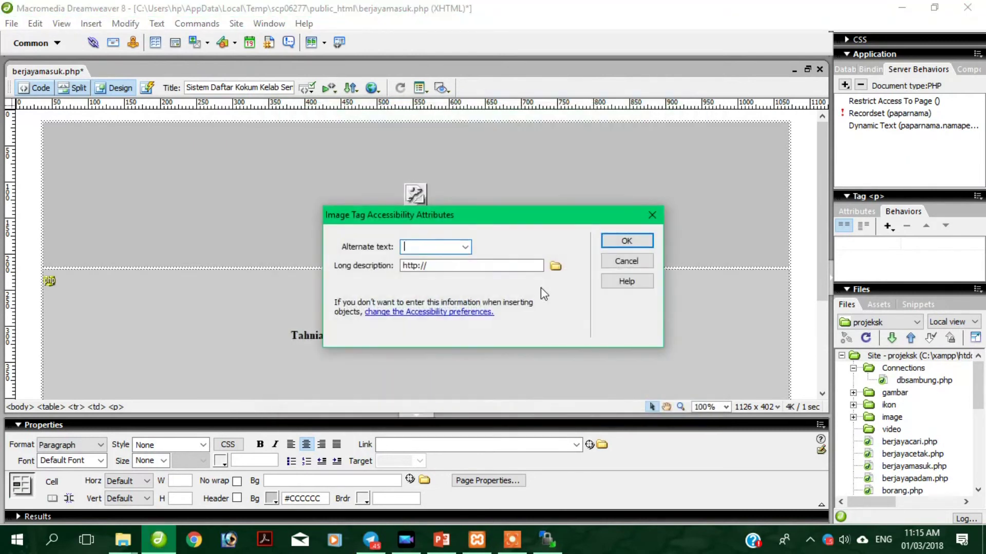
pyautogui.click(623, 242)
# Set the new icon to 25×25 and save berjayamasuk.php for re-upload.
pyautogui.press('Tab')
pyautogui.write('25')
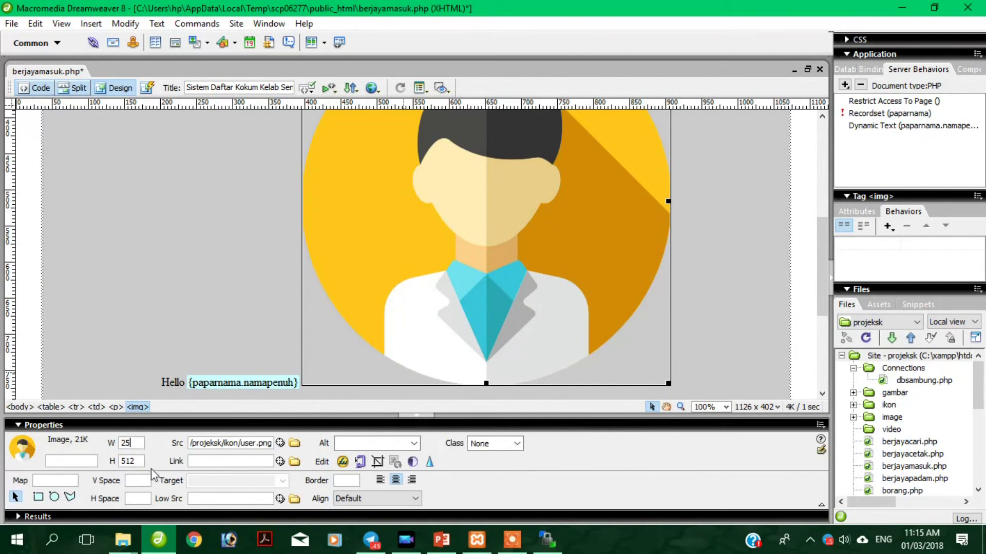
pyautogui.press('Tab')
pyautogui.write('25')
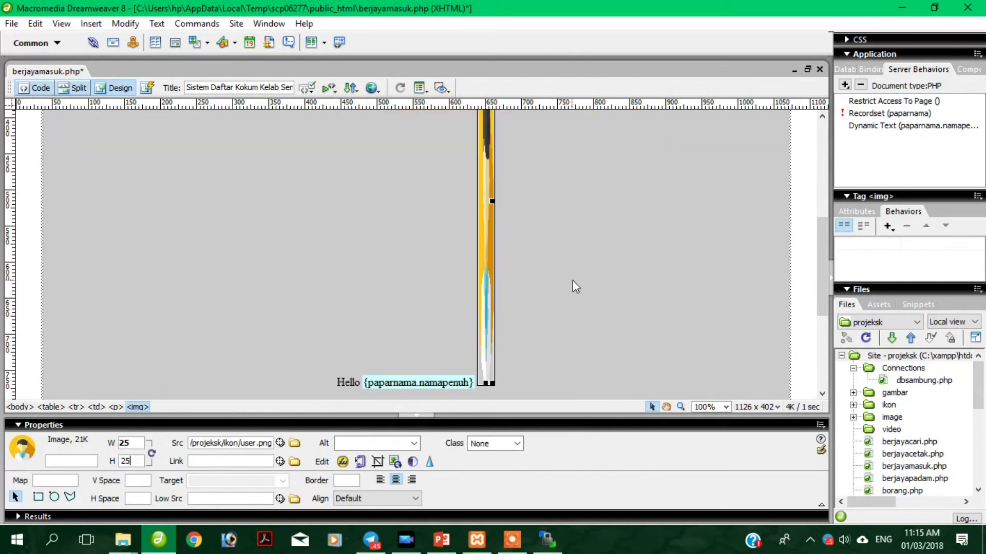
pyautogui.click(572, 281)
pyautogui.click(791, 279)
pyautogui.rightClick(62, 67)
pyautogui.click(106, 160)
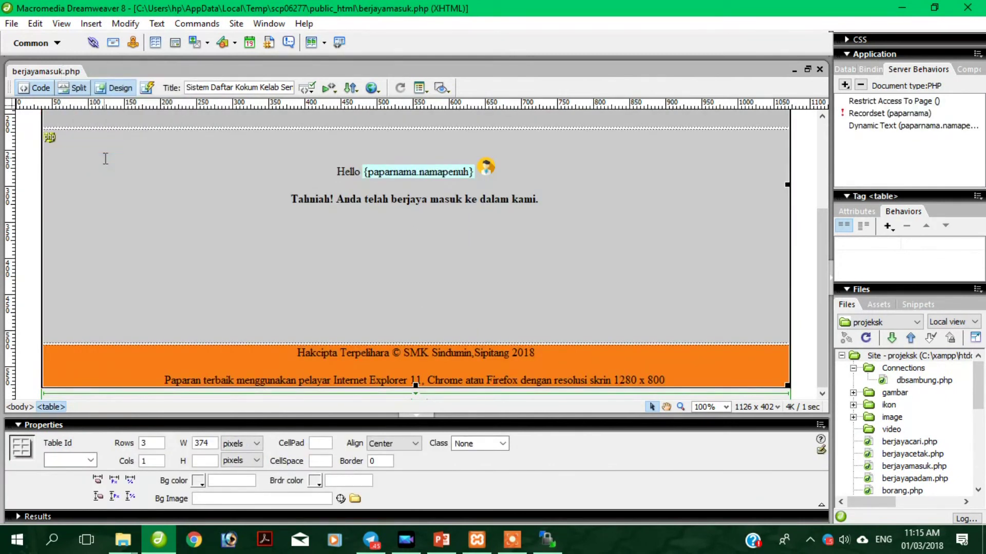
pyautogui.click(547, 537)
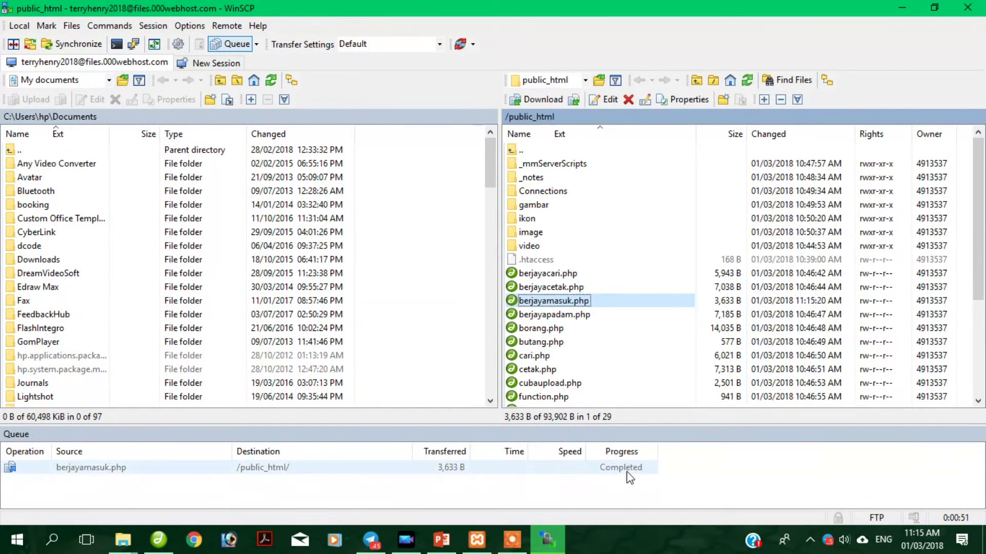
# Let the queue finish uploading berjayamasuk.php to /public_html, then bring Chrome forward.
pyautogui.click(191, 542)
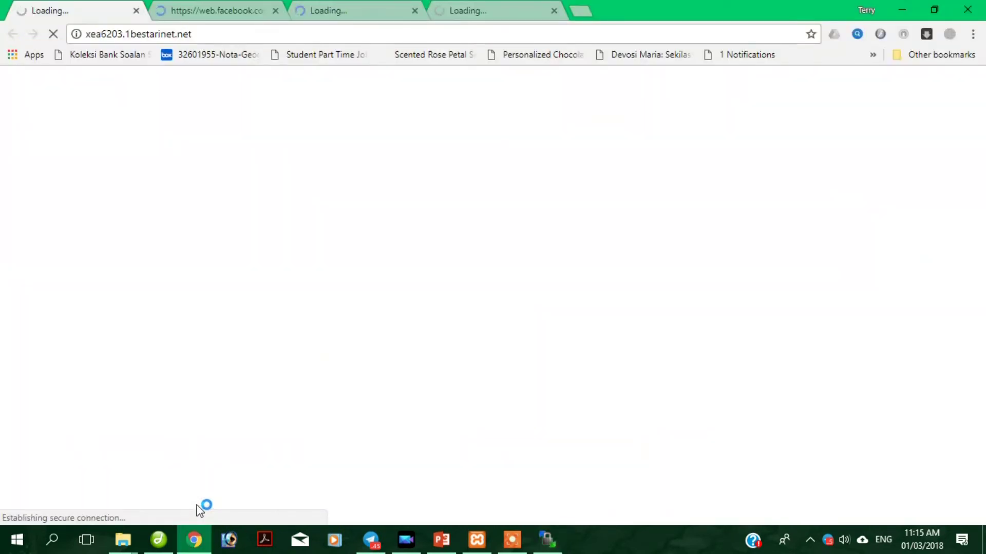
# Close the WhatsApp Web, mail and Facebook tabs in Chrome.
pyautogui.click(550, 15)
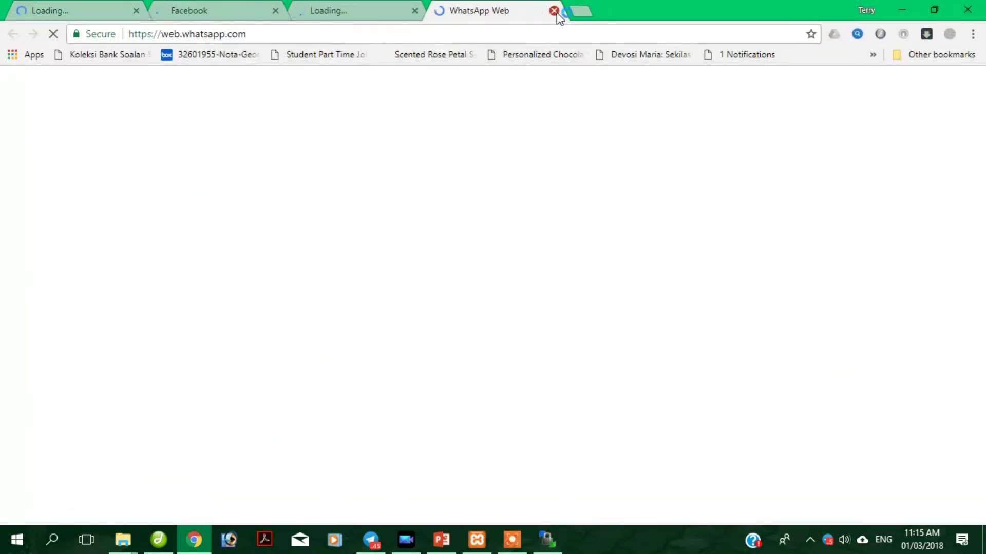
pyautogui.click(554, 11)
pyautogui.click(414, 11)
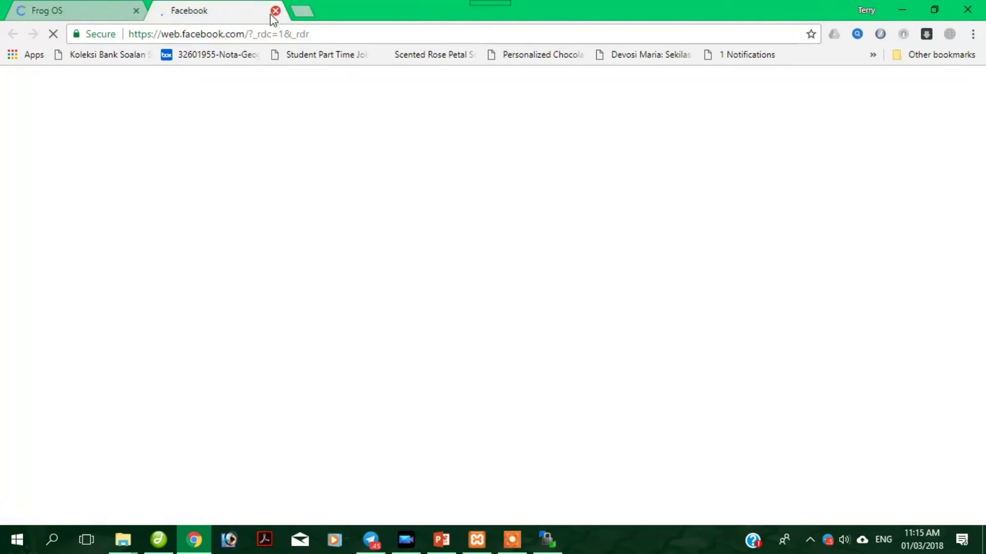
pyautogui.click(275, 11)
# Type 'ter' into the address bar and glance at Chrome's main menu before dismissing it.
pyautogui.click(239, 38)
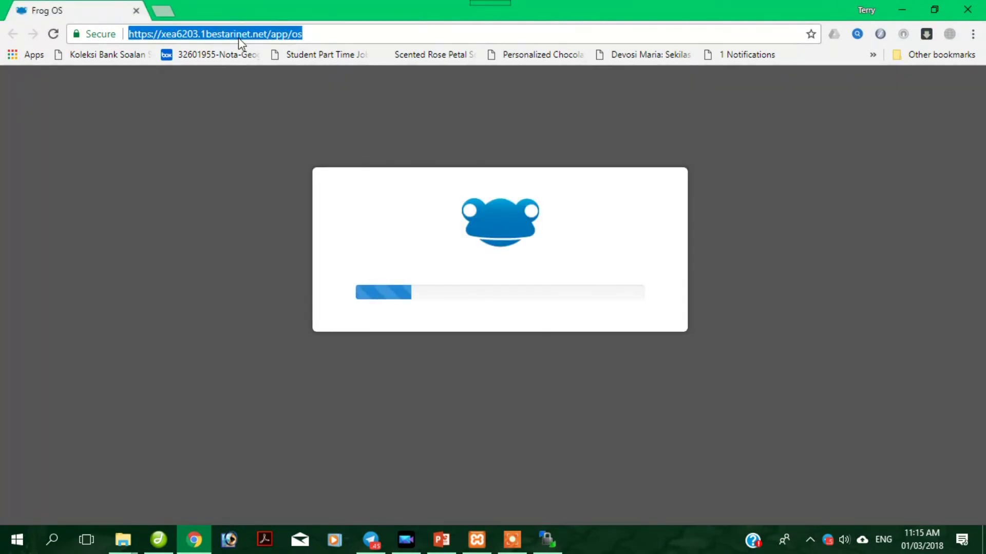
pyautogui.write('ter')
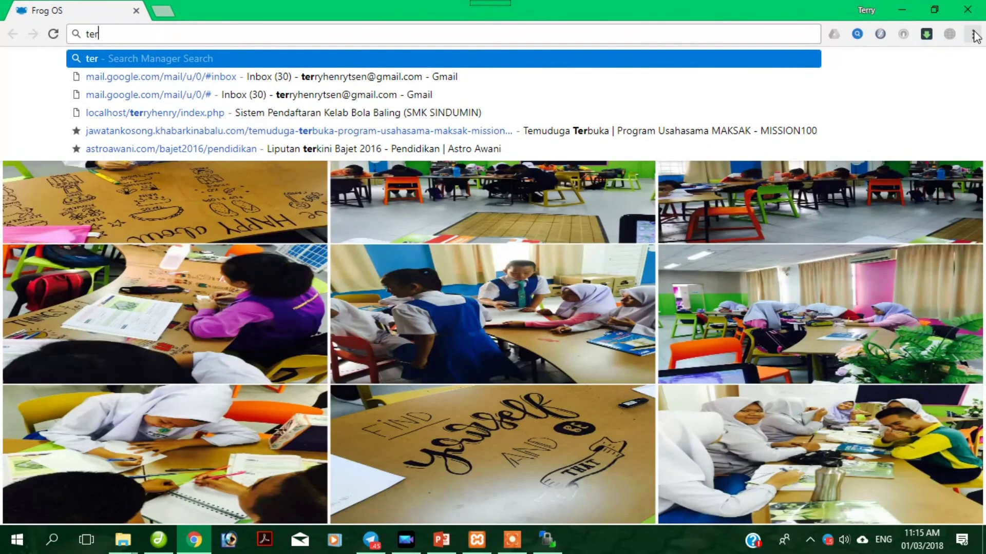
pyautogui.click(973, 34)
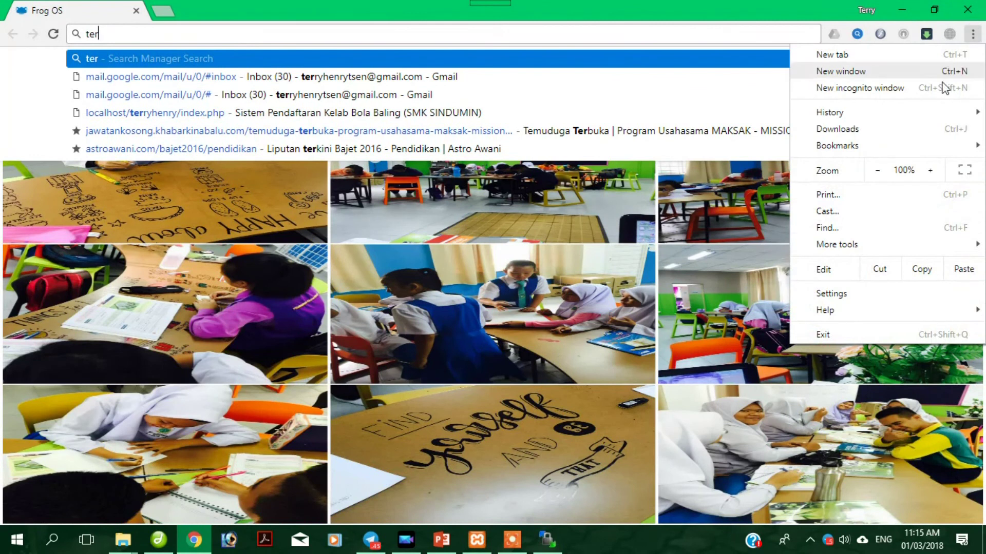
pyautogui.moveTo(861, 110)
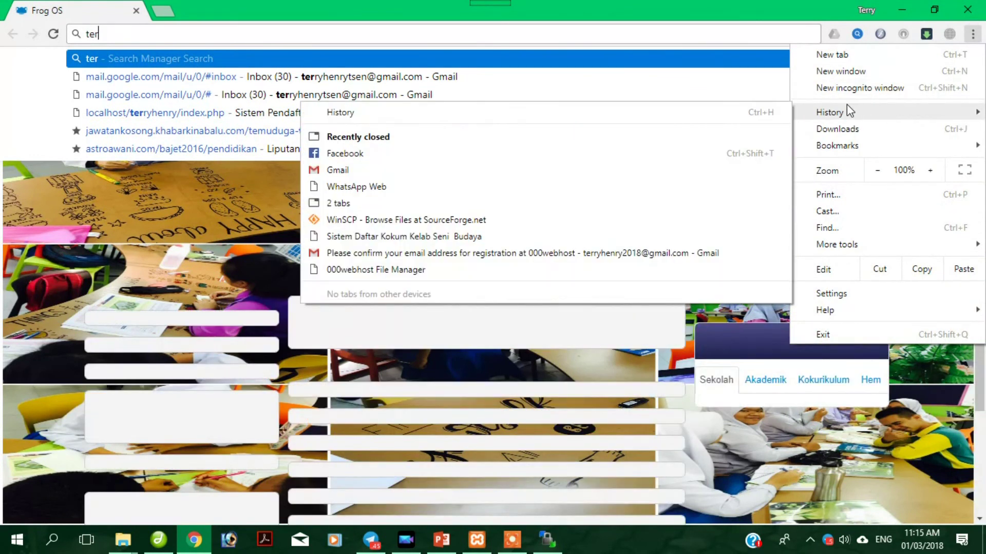
pyautogui.press('Escape')
pyautogui.press('Escape')
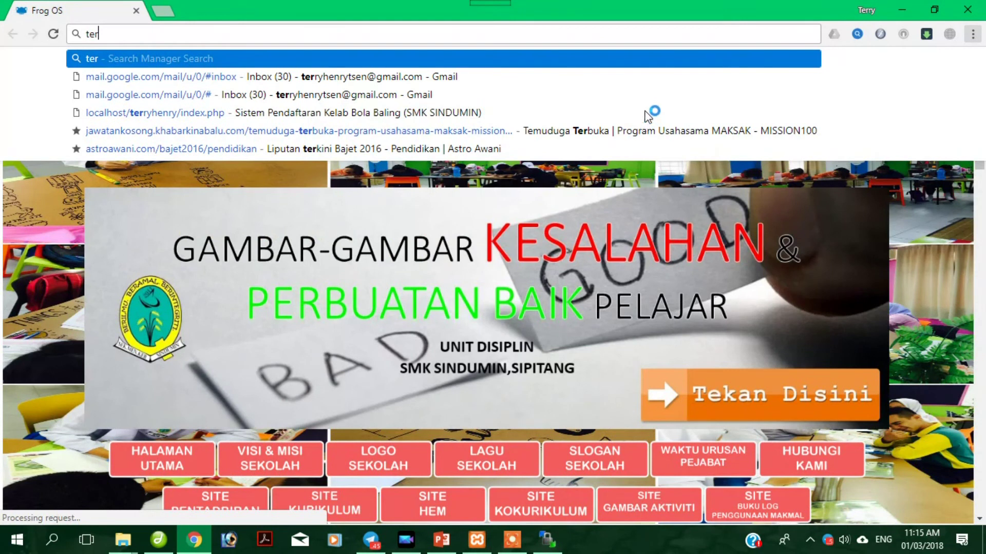
# Open chrome://history with Ctrl+H, close the Frog OS tab, and scroll back to today's visits.
pyautogui.hotkey('ctrl', 'h')
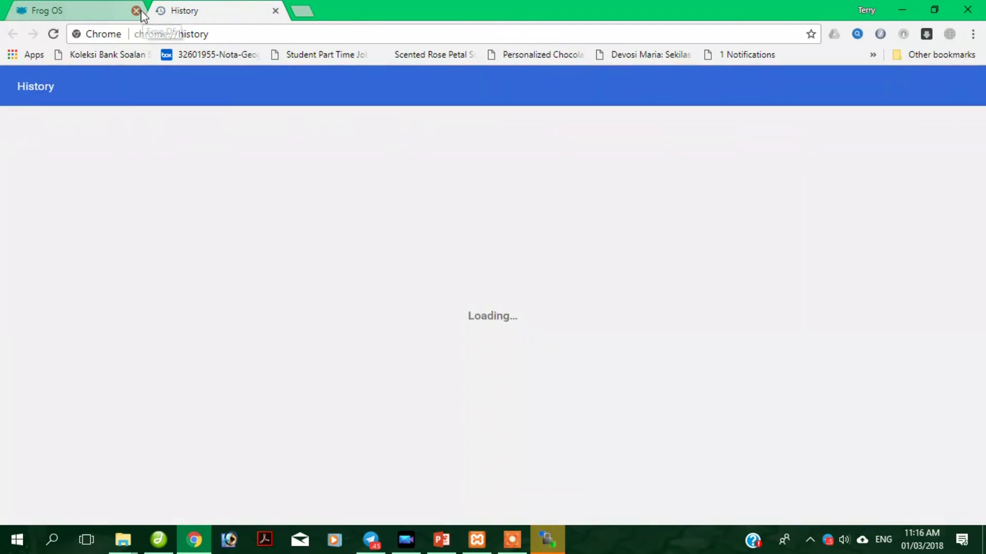
pyautogui.click(137, 11)
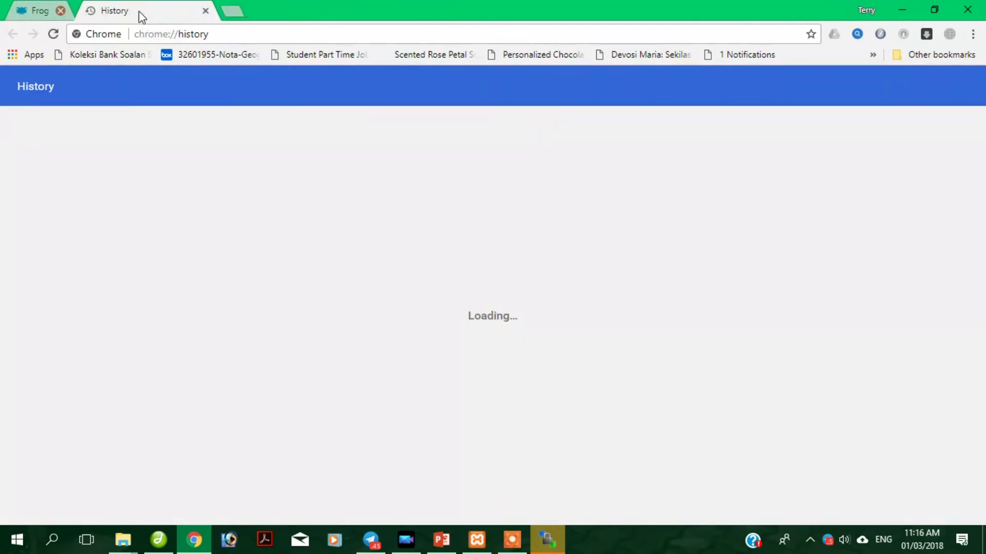
pyautogui.moveTo(979, 133); pyautogui.dragTo(983, 511)
pyautogui.scroll(-1, 984, 511)
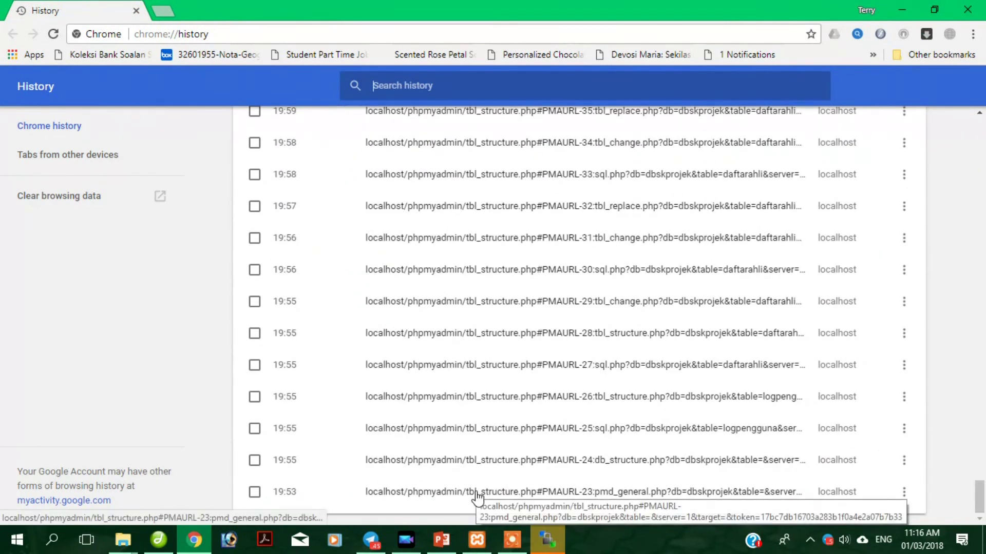
pyautogui.scroll(-5, 950, 455)
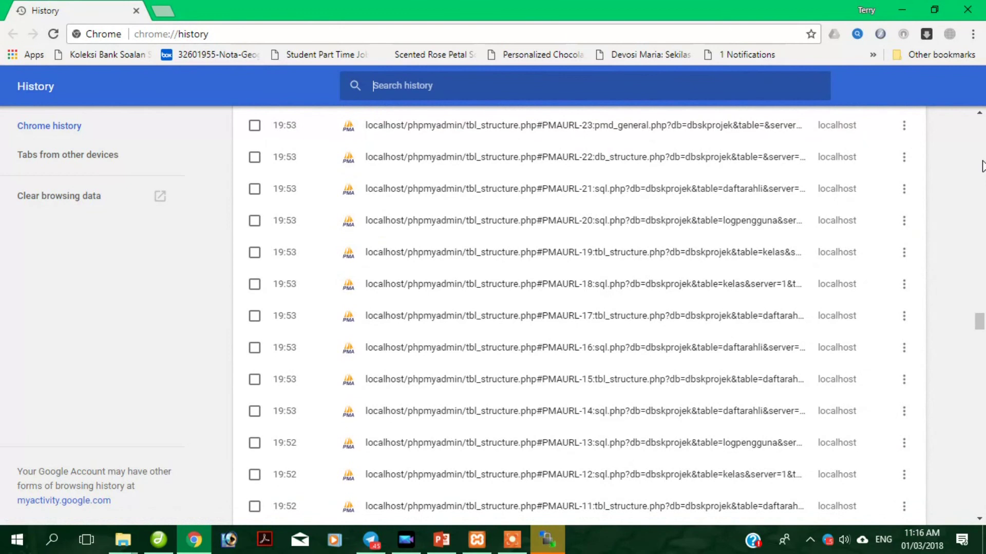
pyautogui.moveTo(980, 326); pyautogui.dragTo(978, 126)
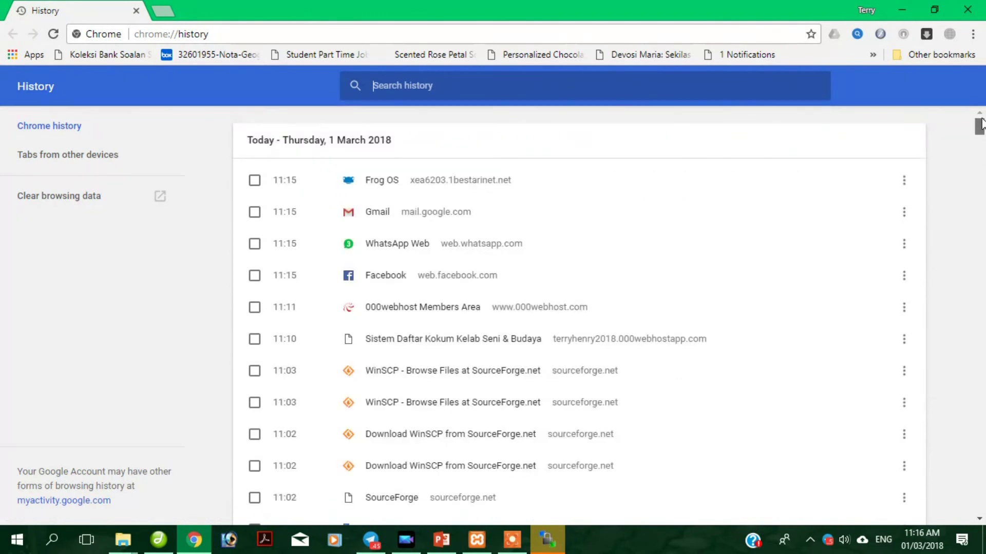
# Open the club registration site from history, log out, and load the site's root login page.
pyautogui.click(505, 343)
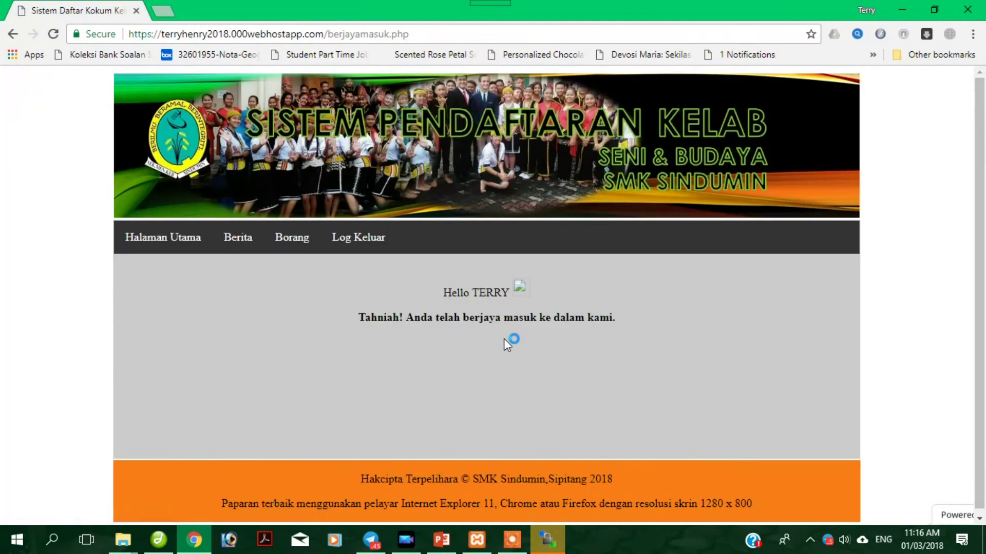
pyautogui.click(366, 244)
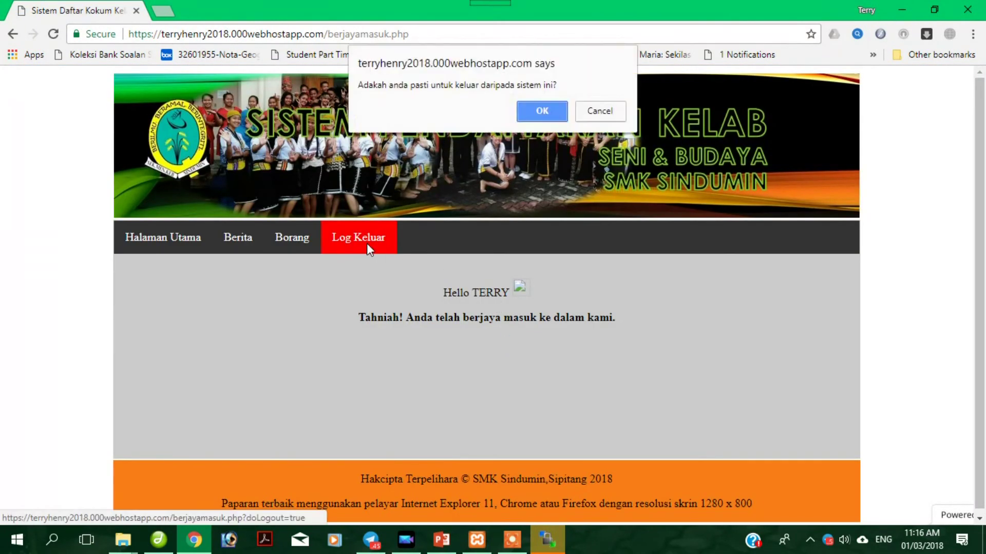
pyautogui.click(536, 109)
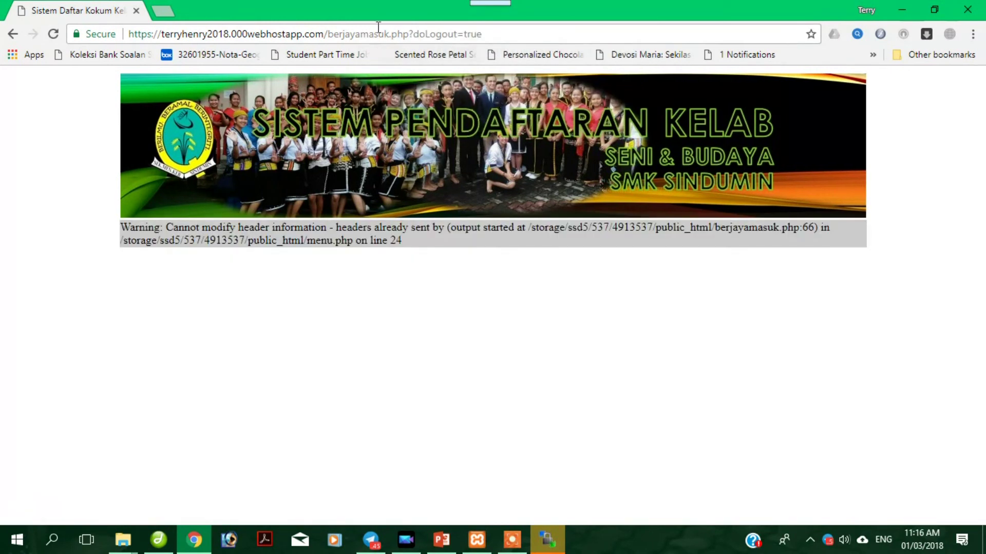
pyautogui.moveTo(334, 34); pyautogui.dragTo(788, 88)
pyautogui.press('BackSpace')
pyautogui.press('BackSpace')
pyautogui.press('Return')
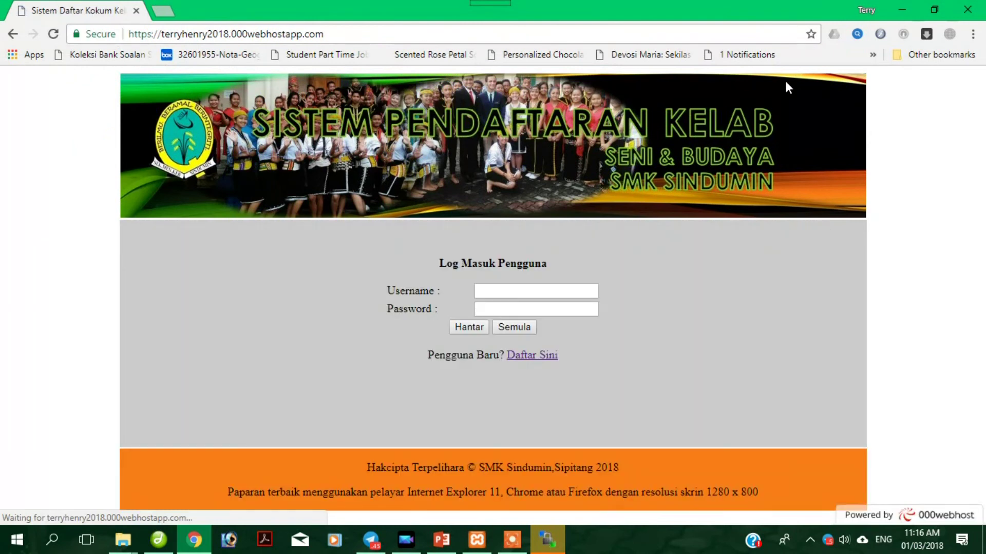
# Log back in as admin with the account password and dismiss the save-password prompt.
pyautogui.click(507, 290)
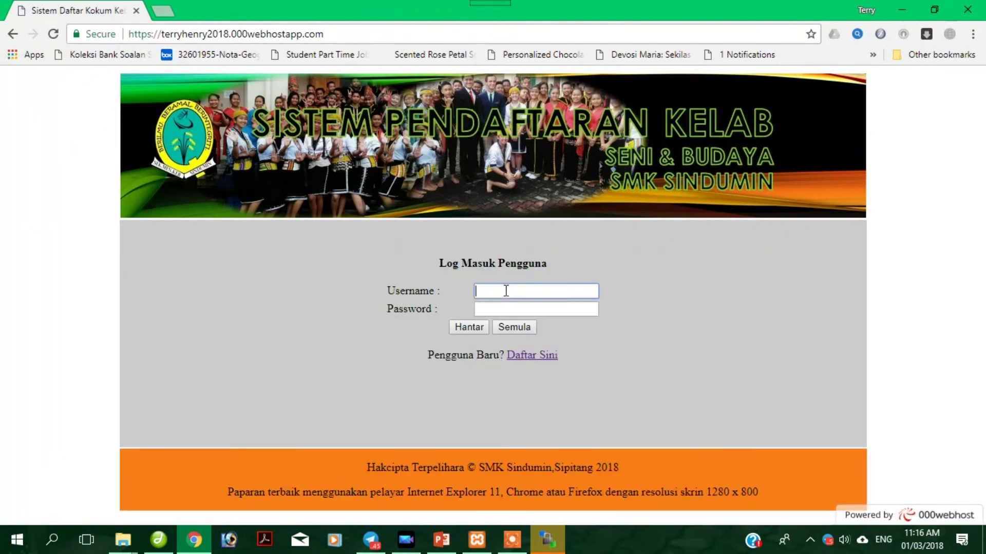
pyautogui.press('BackSpace')
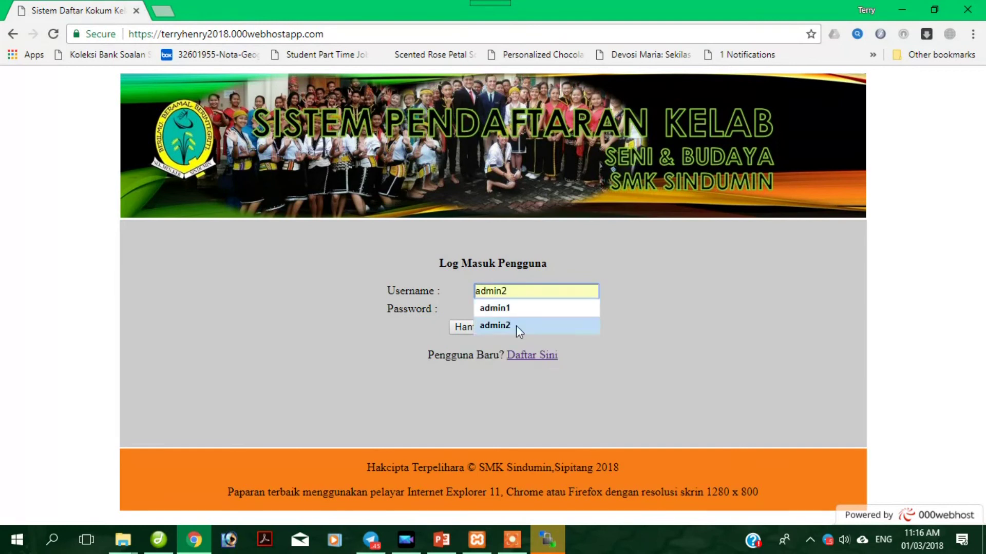
pyautogui.click(513, 325)
pyautogui.click(508, 310)
pyautogui.click(469, 327)
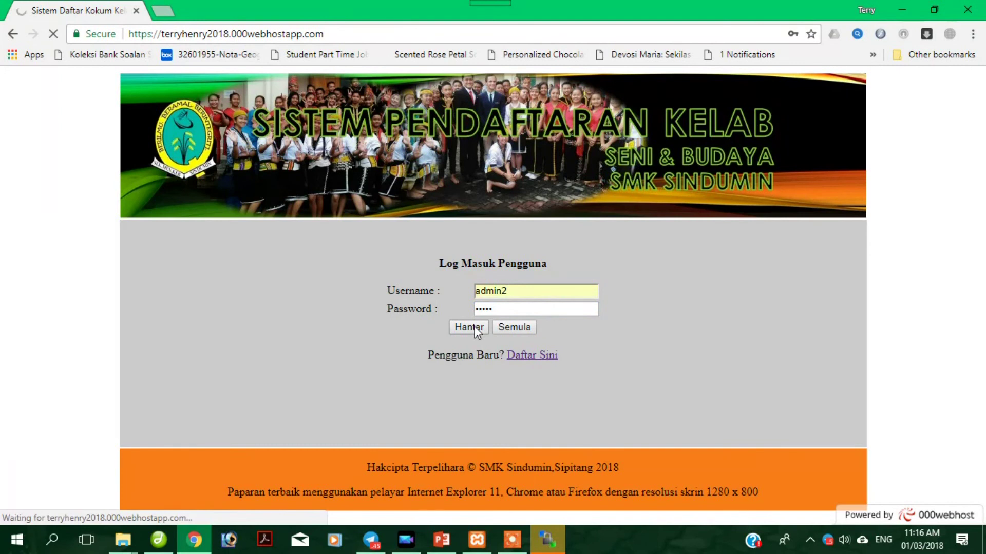
pyautogui.click(533, 295)
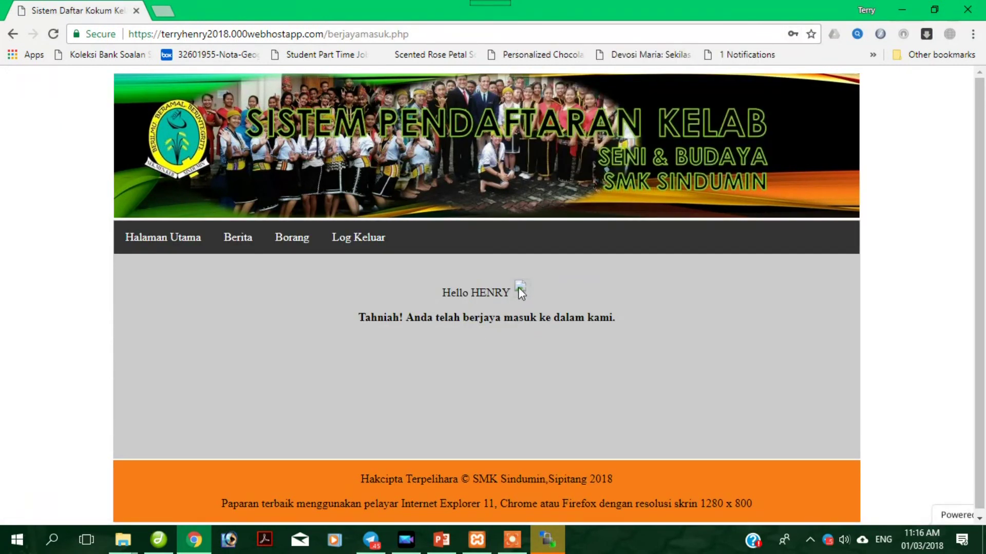
# Open the broken user icon in a new tab, see its 404 error, then close it.
pyautogui.rightClick(519, 287)
pyautogui.click(544, 299)
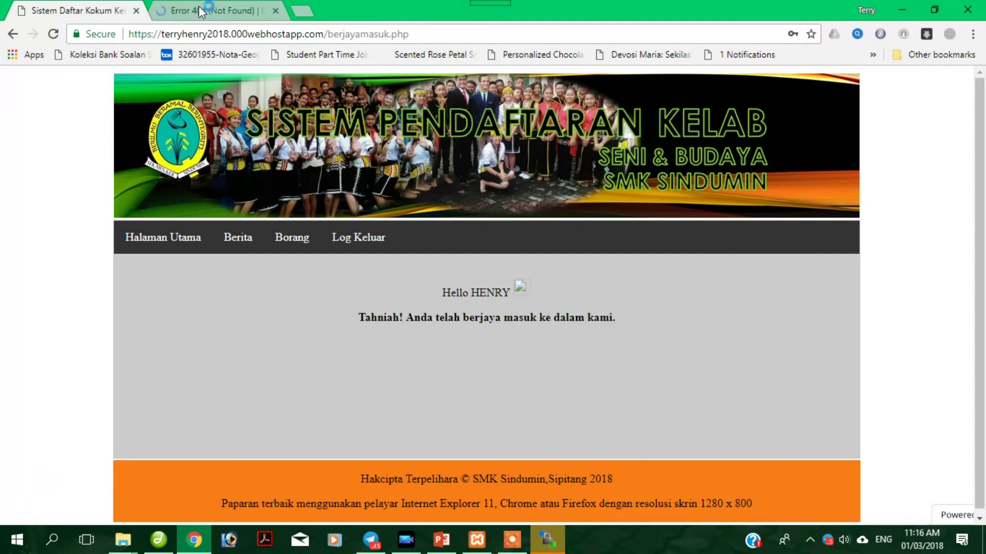
pyautogui.click(201, 11)
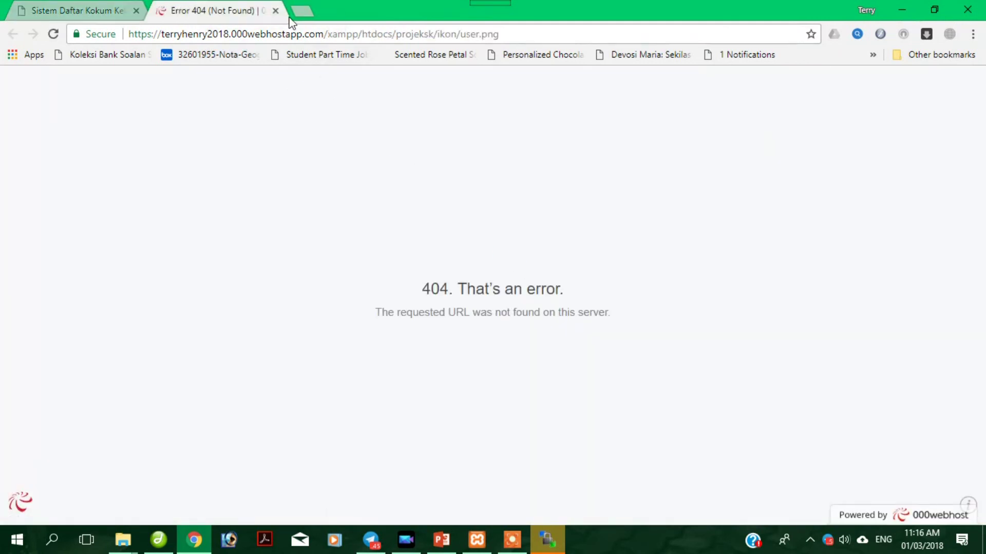
pyautogui.click(275, 11)
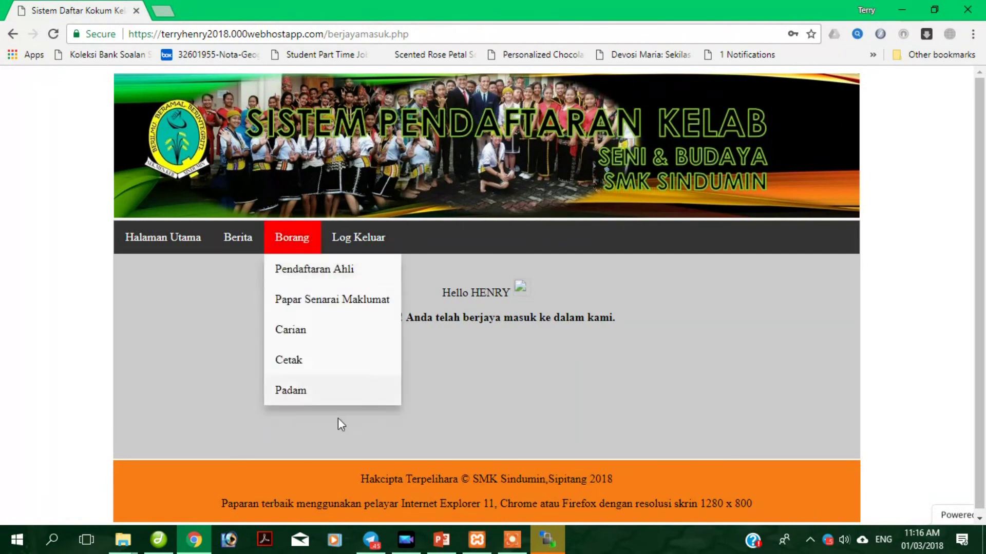
# Reconnect to the web server, open berjayamasuk.php from /public_html for editing, scroll its code, then close it.
pyautogui.click(556, 532)
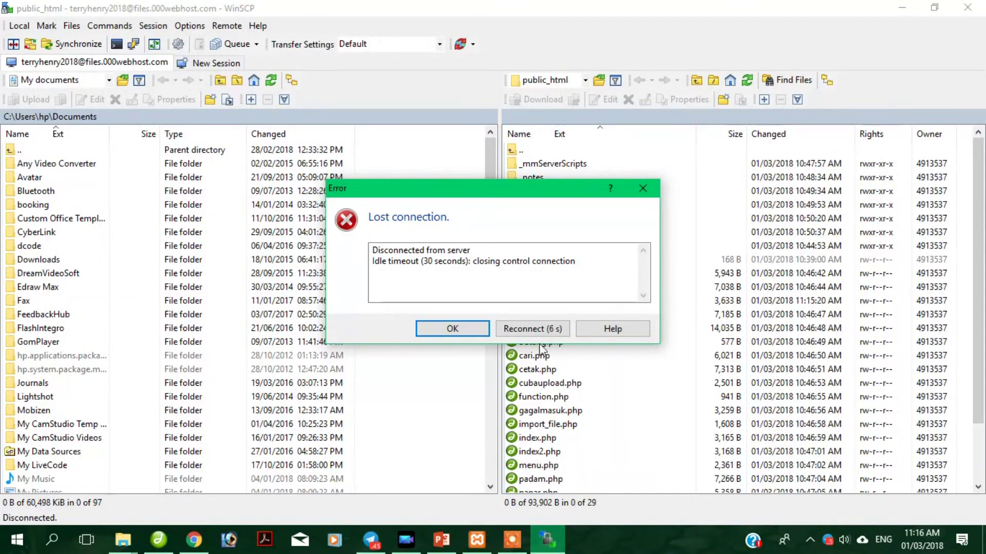
pyautogui.click(546, 328)
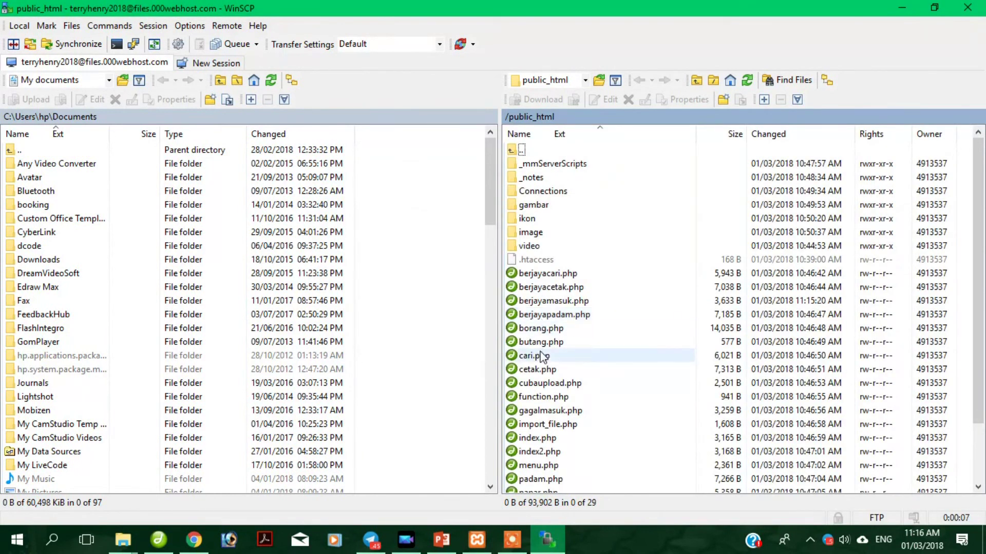
pyautogui.click(560, 307)
pyautogui.rightClick(561, 307)
pyautogui.click(580, 325)
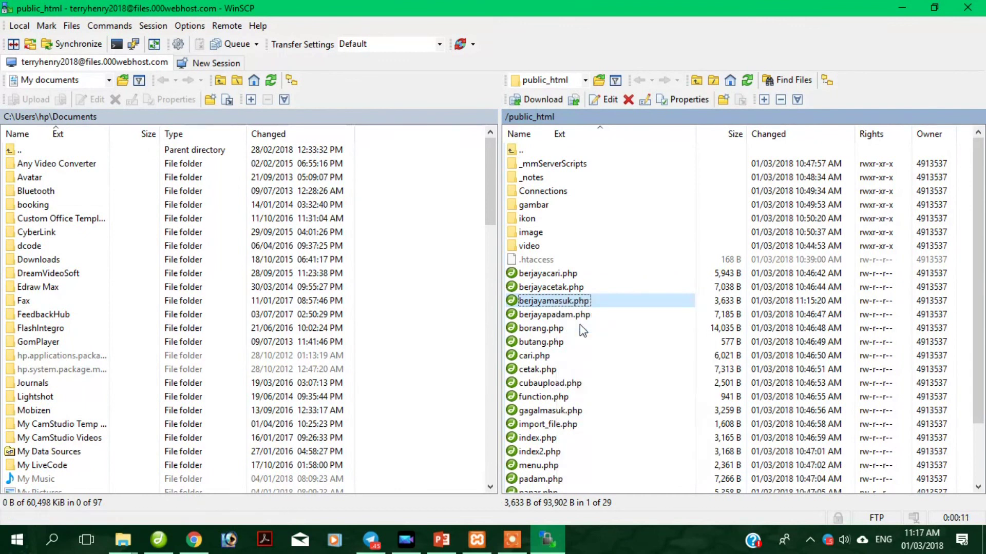
pyautogui.scroll(-2, 439, 286)
pyautogui.scroll(-5, 439, 286)
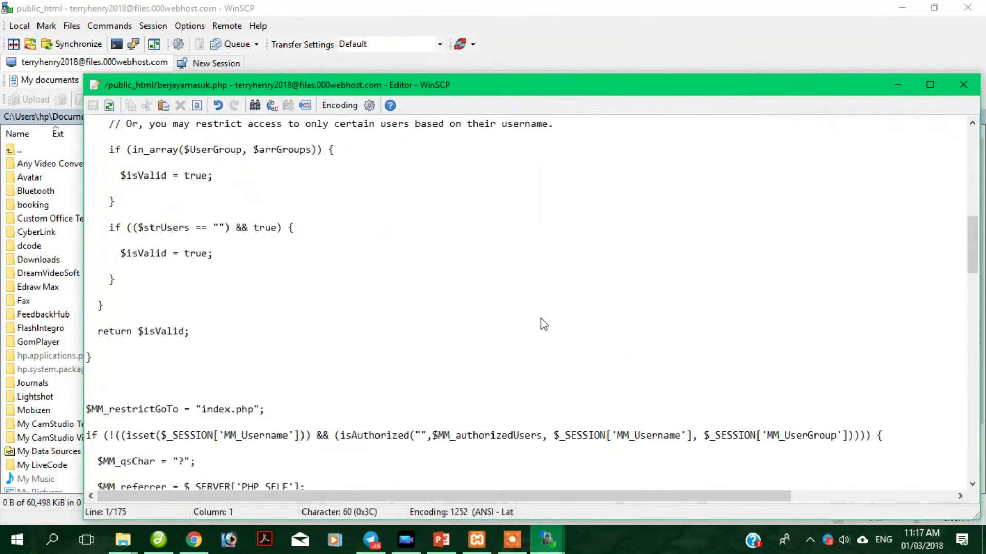
pyautogui.click(962, 87)
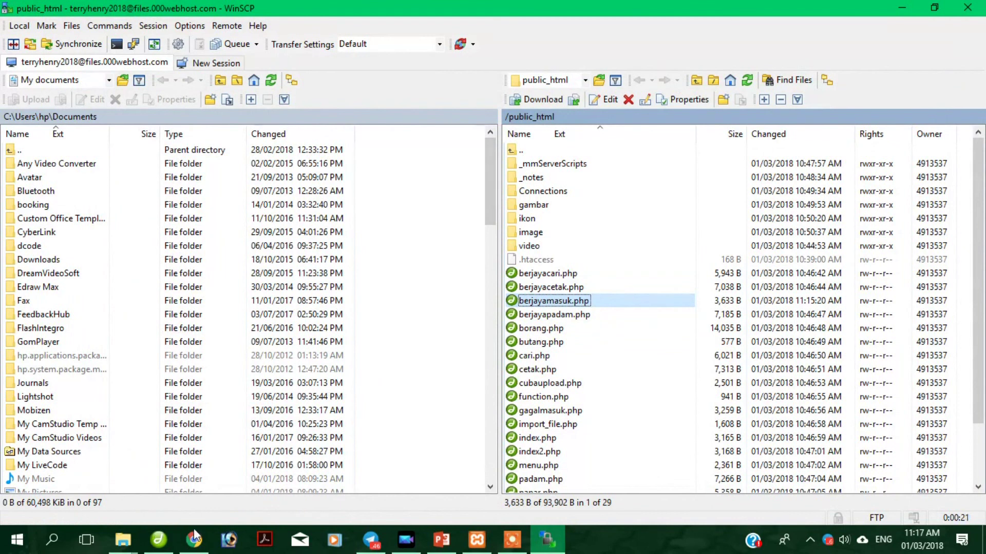
pyautogui.moveTo(163, 547)
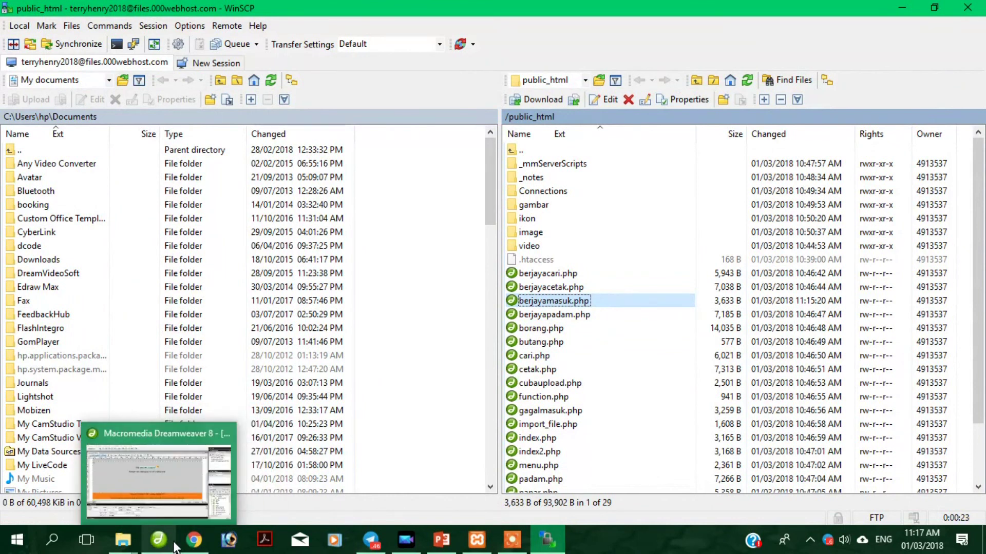
# In berjayamasuk.php, select the 25×25 icon beside Hello and check its Src path into xampp.
pyautogui.click(174, 546)
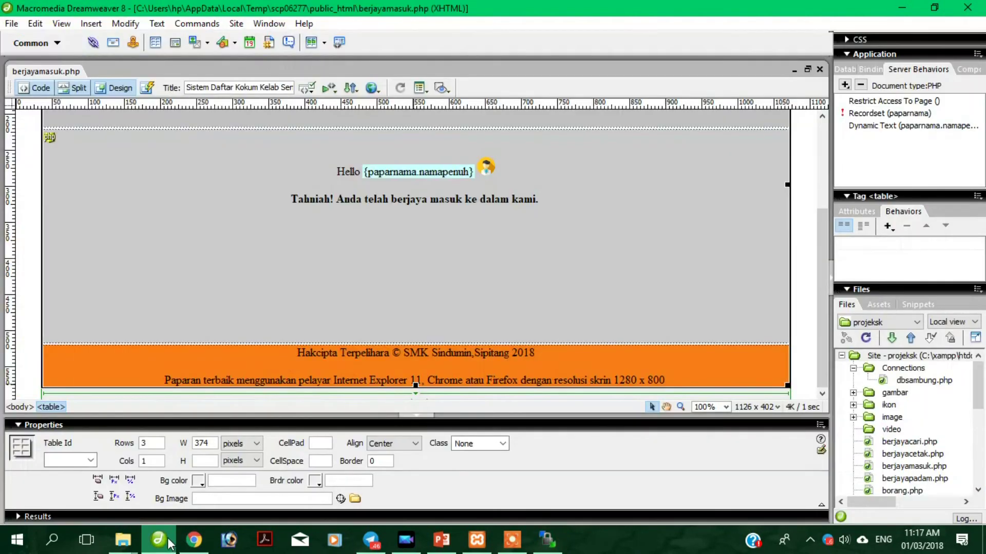
pyautogui.click(486, 167)
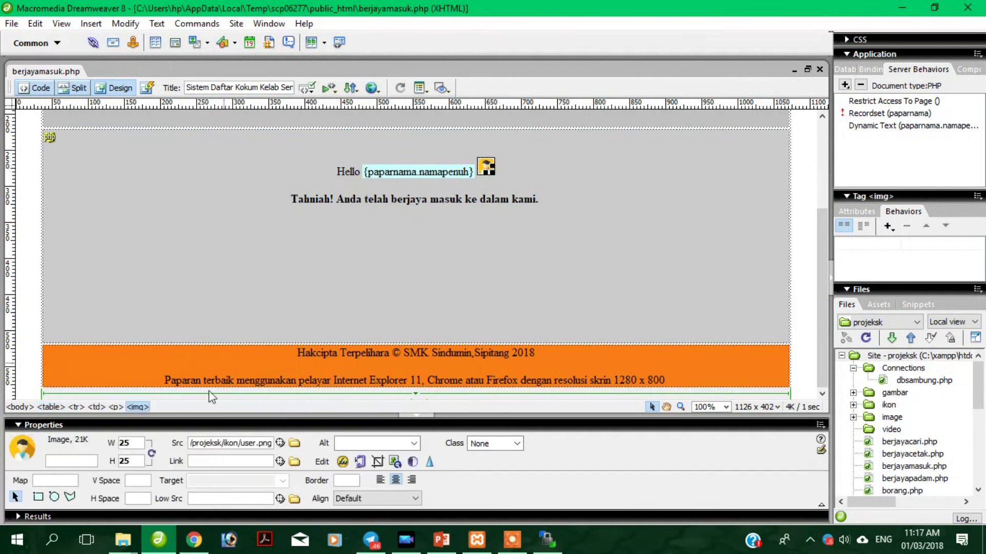
pyautogui.press('Left')
pyautogui.press('Left')
pyautogui.press('Left')
pyautogui.press('Left')
pyautogui.press('Left')
pyautogui.press('Left')
pyautogui.press('Left')
pyautogui.press('Left')
pyautogui.press('Left')
pyautogui.press('Left')
pyautogui.press('Left')
pyautogui.press('Left')
pyautogui.press('Left')
pyautogui.press('Left')
pyautogui.press('Left')
pyautogui.press('Left')
pyautogui.press('Left')
pyautogui.press('Left')
pyautogui.press('Left')
pyautogui.press('Left')
pyautogui.press('Left')
pyautogui.press('Left')
pyautogui.press('Left')
pyautogui.press('Left')
pyautogui.press('Left')
pyautogui.press('Left')
pyautogui.press('Left')
pyautogui.press('Left')
pyautogui.press('Left')
pyautogui.press('Left')
pyautogui.press('Left')
pyautogui.press('Left')
pyautogui.press('Left')
pyautogui.press('Left')
pyautogui.press('Left')
pyautogui.press('Left')
pyautogui.press('Left')
pyautogui.press('Left')
pyautogui.press('Left')
pyautogui.press('Left')
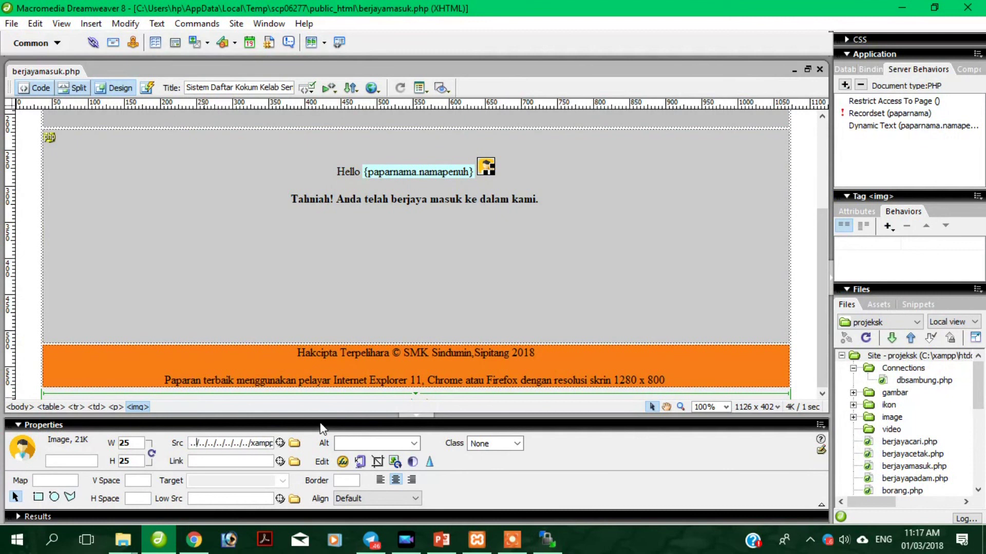